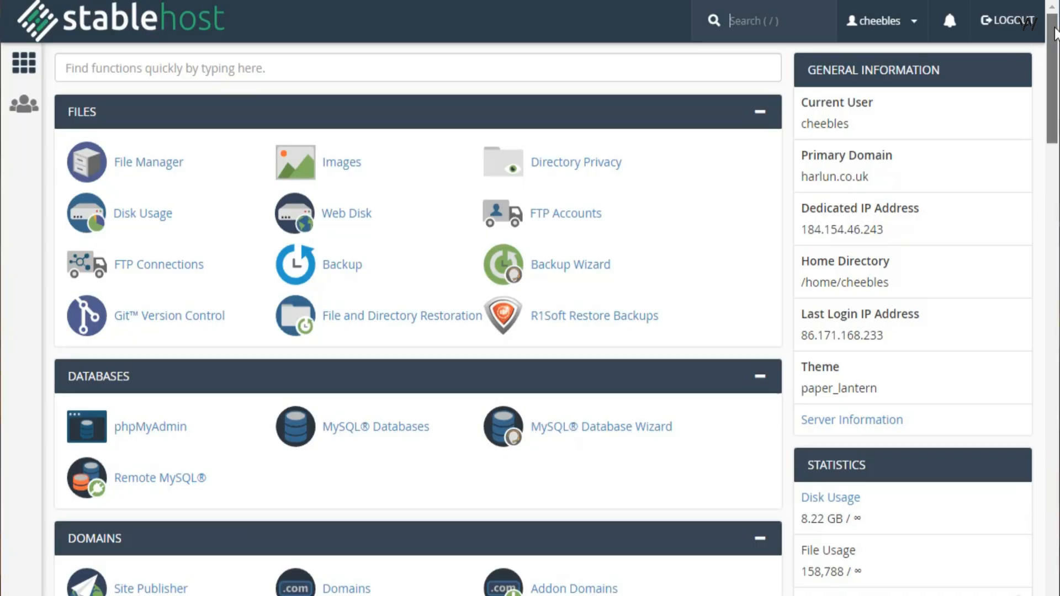
left_click_drag(1055, 33, 1051, 487)
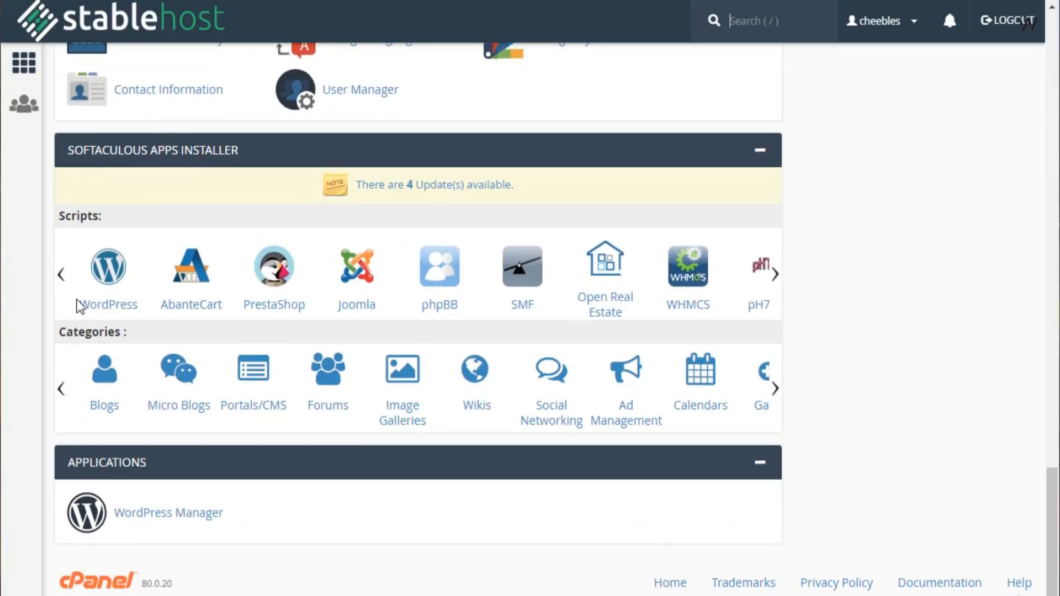
left_click(103, 303)
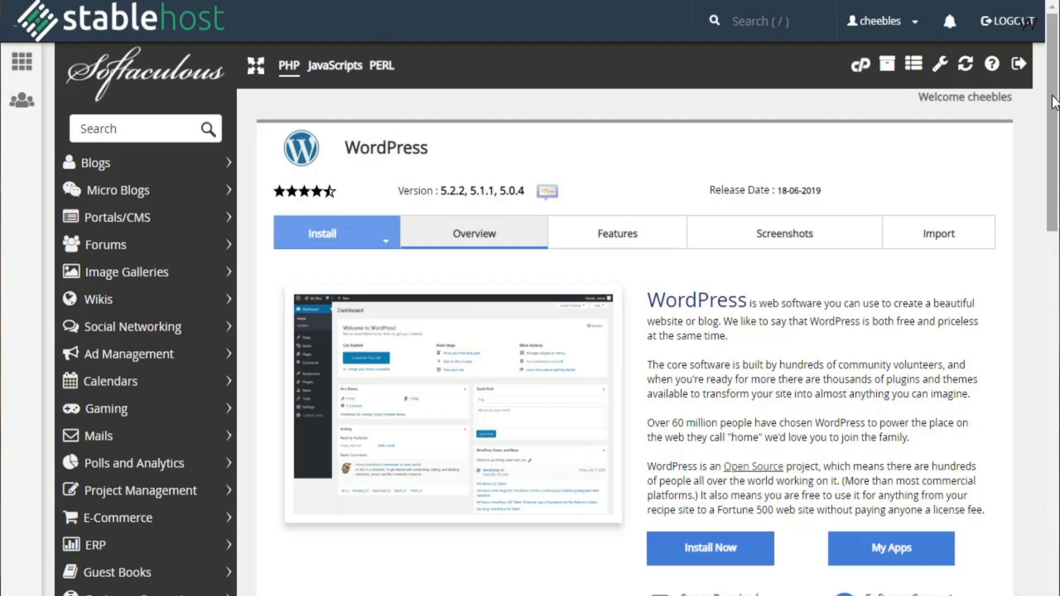
key("End")
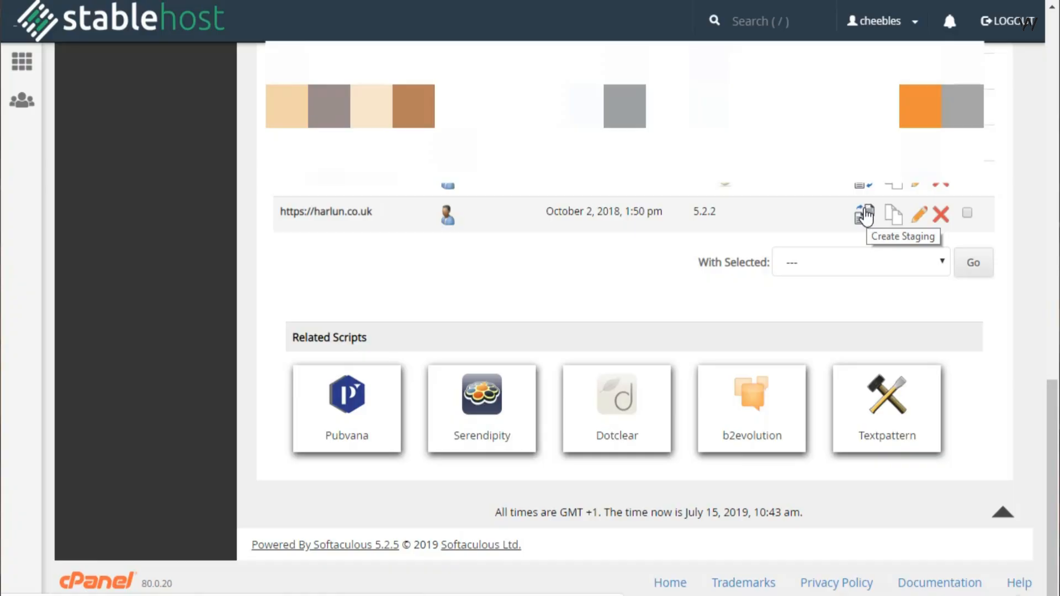
left_click(865, 215)
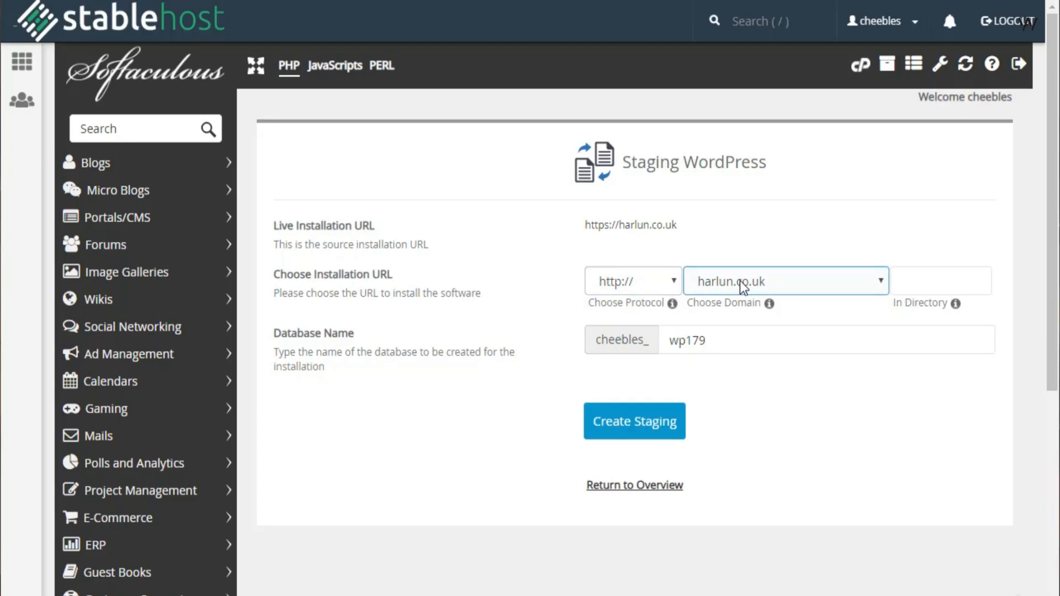
- Set the staging installation's directory to stage and create the staging site
left_click(930, 278)
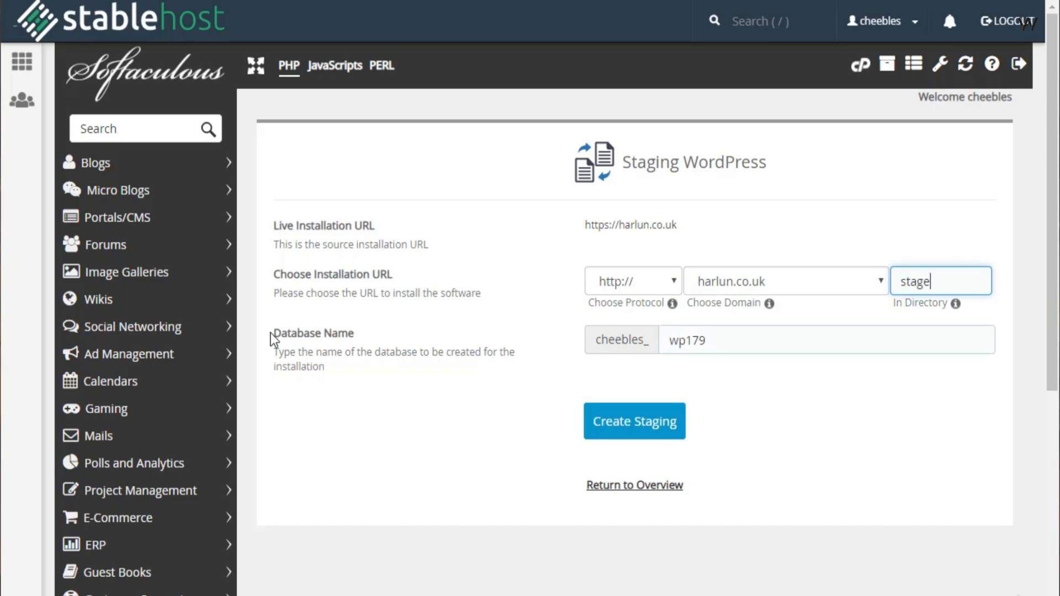
left_click(698, 343)
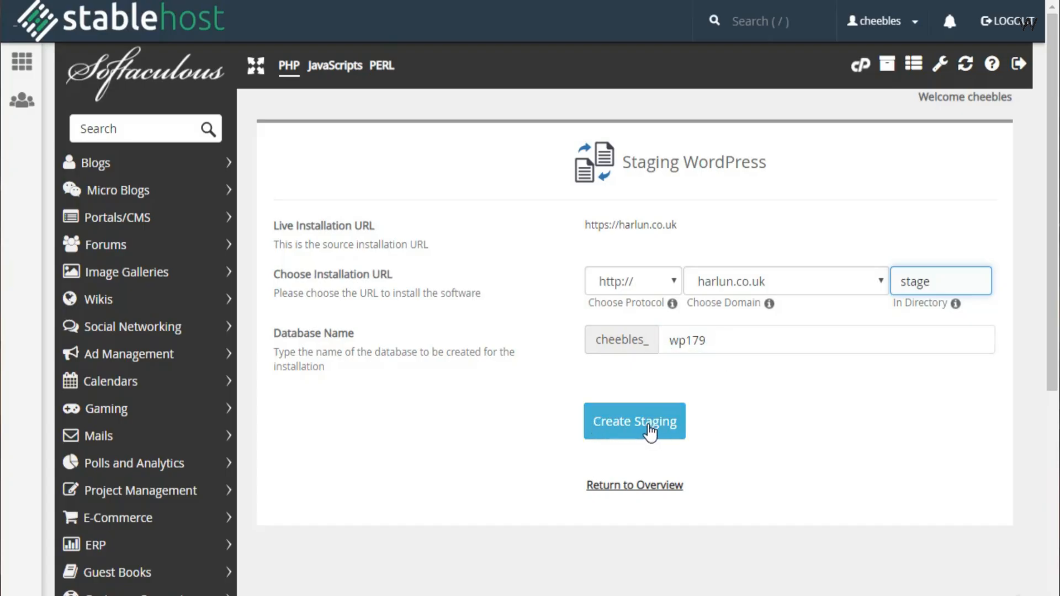
left_click(650, 432)
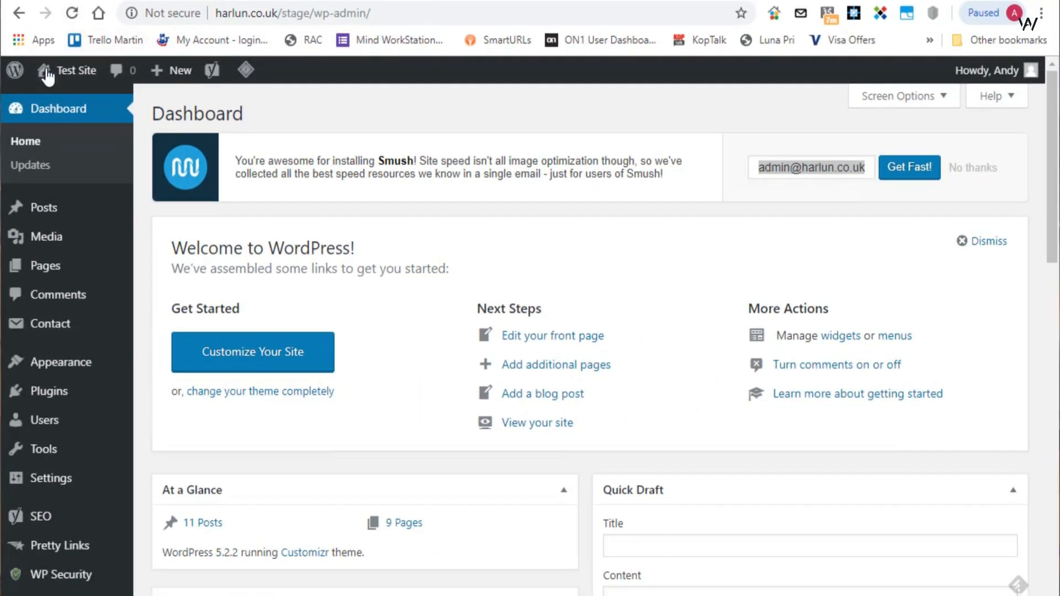
- Open the staging site's front page in a new tab and compare it with the live site
mouse_move(48, 72)
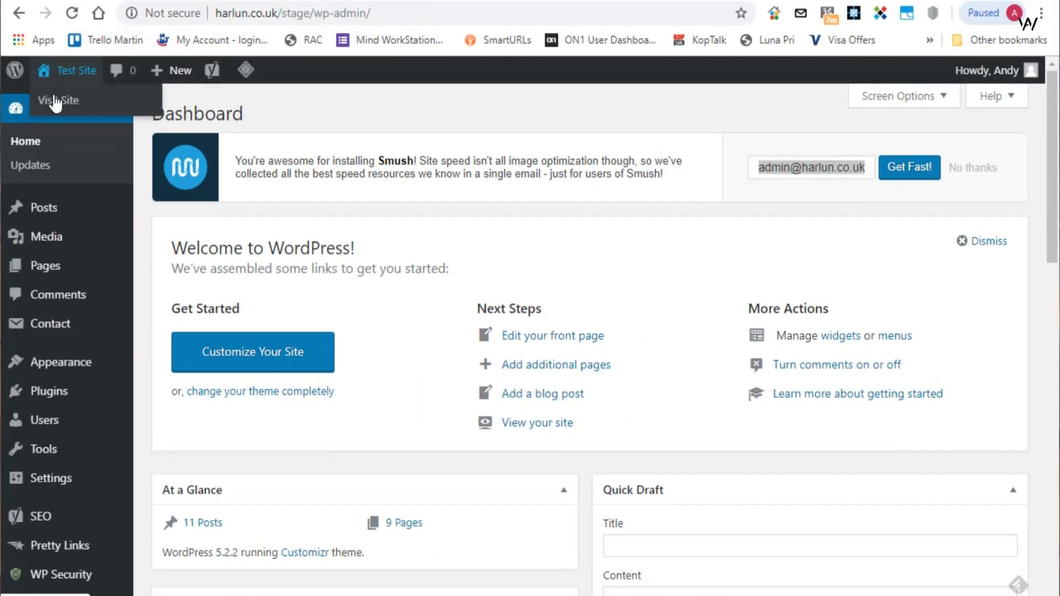
right_click(54, 98)
left_click(86, 112)
left_click(430, 0)
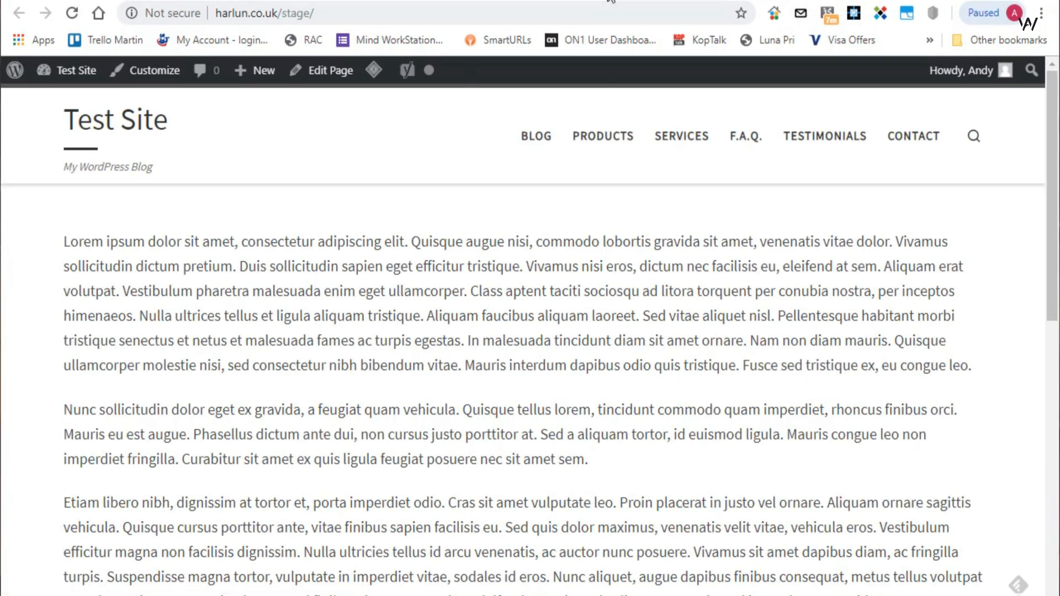
left_click(611, 0)
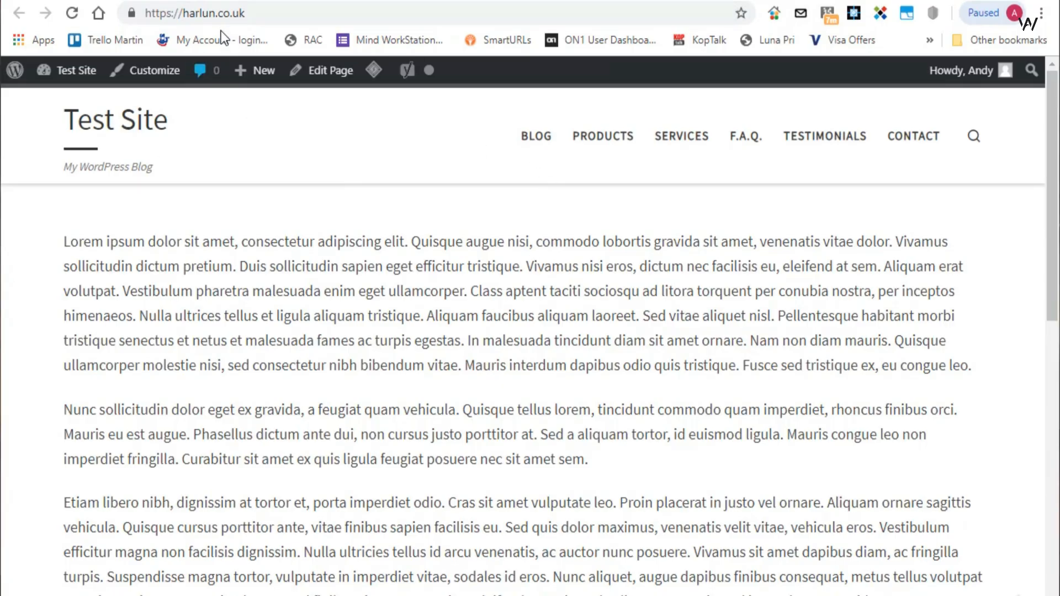
left_click(428, 0)
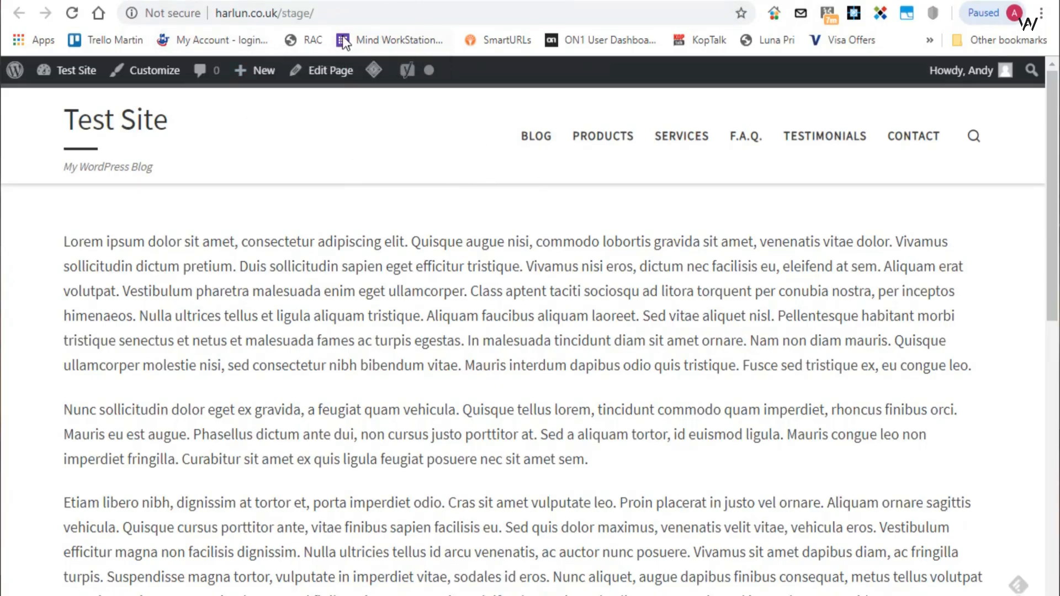
- Activate the Twenty Sixteen theme on the staging site
left_click(273, 0)
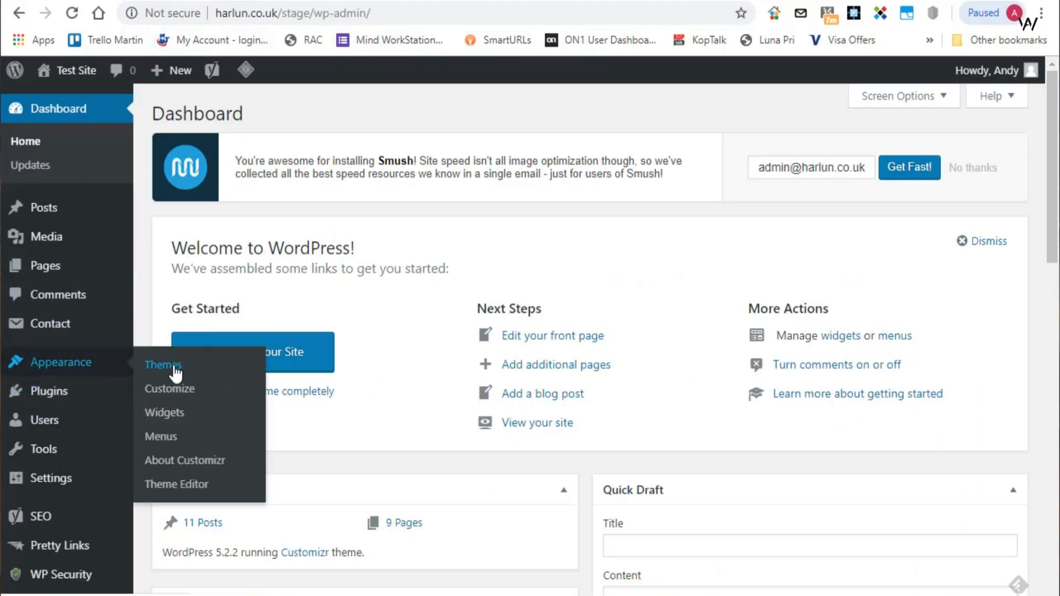
left_click(175, 369)
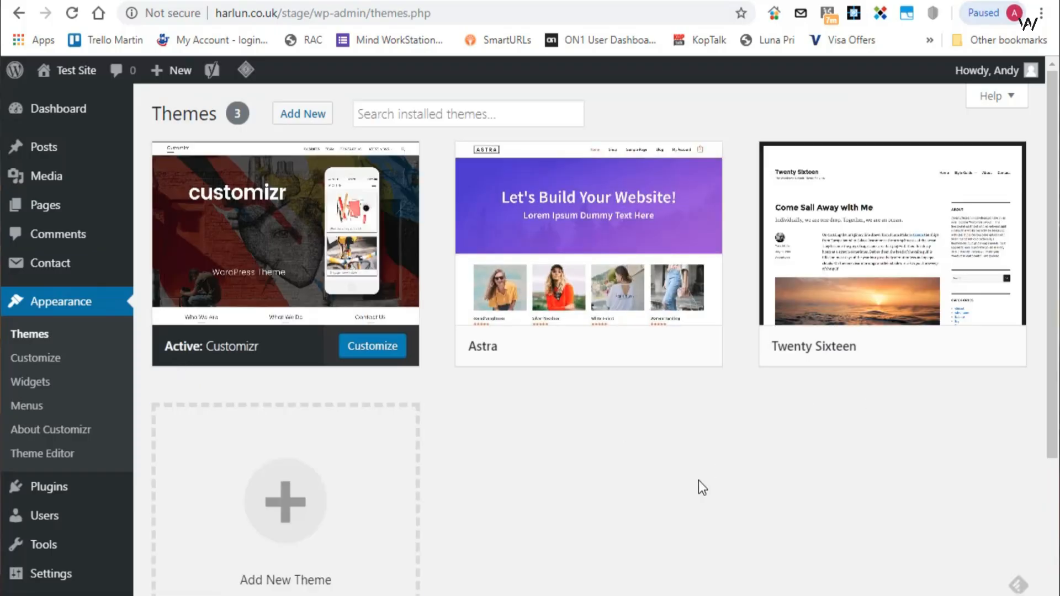
mouse_move(267, 267)
scroll(257, 281, "down", 2)
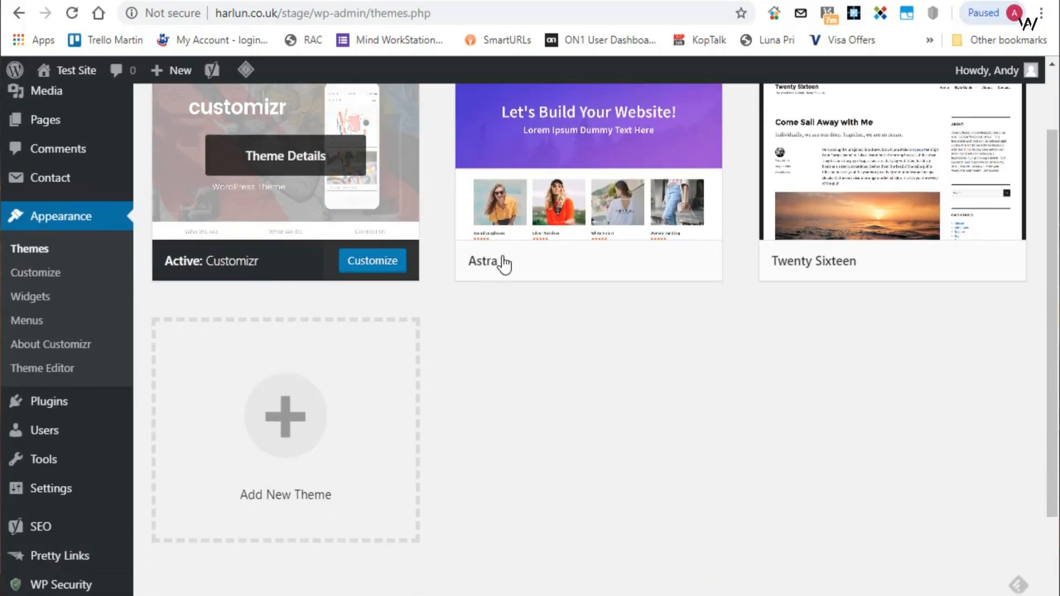
mouse_move(953, 244)
left_click(913, 259)
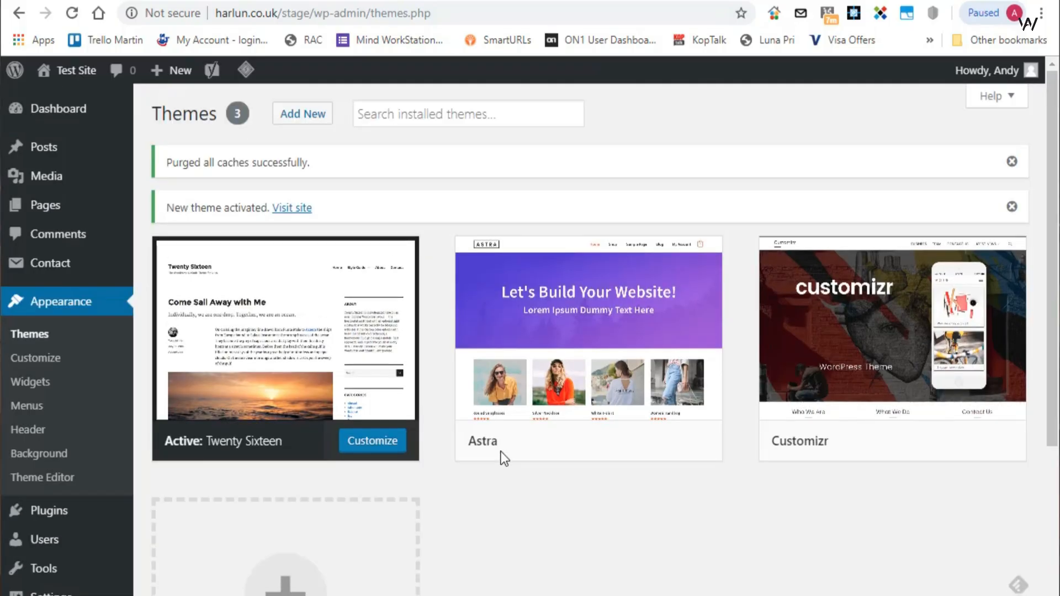
- Reload the staging site's front page and examine how it looks with the new theme
left_click(127, 1)
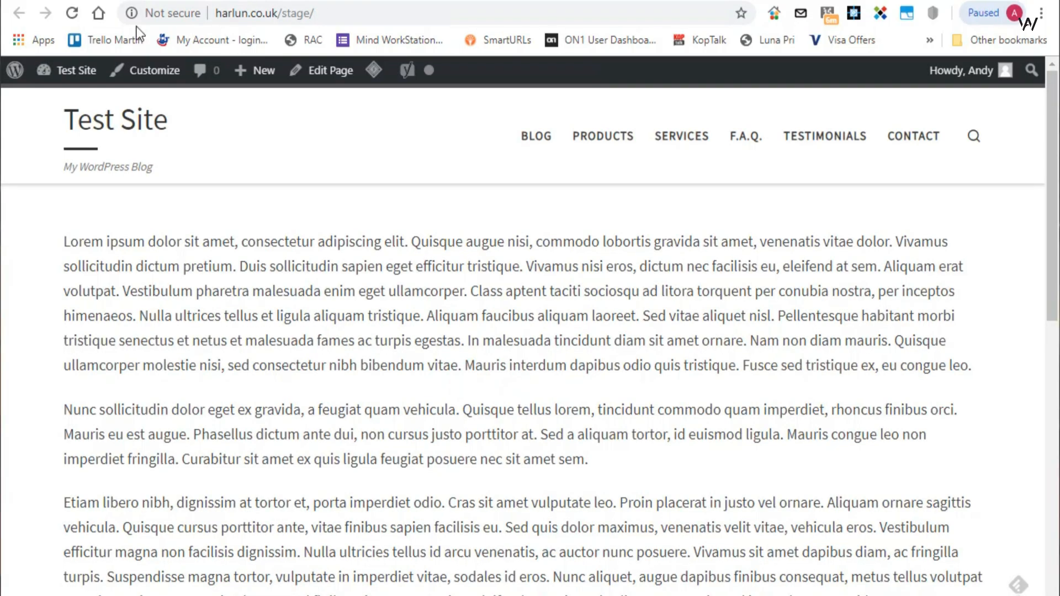
left_click(70, 12)
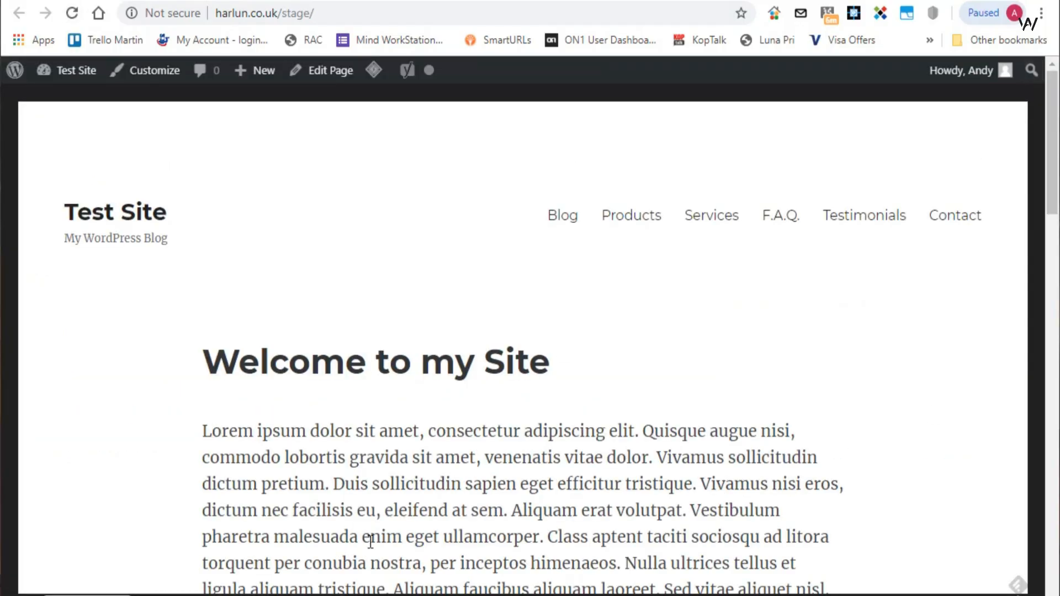
scroll(843, 297, "down", 10)
scroll(843, 298, "up", 10)
- Open the front page "Welcome to my Site" for editing from the staging site's list of pages
left_click(250, 0)
mouse_move(50, 205)
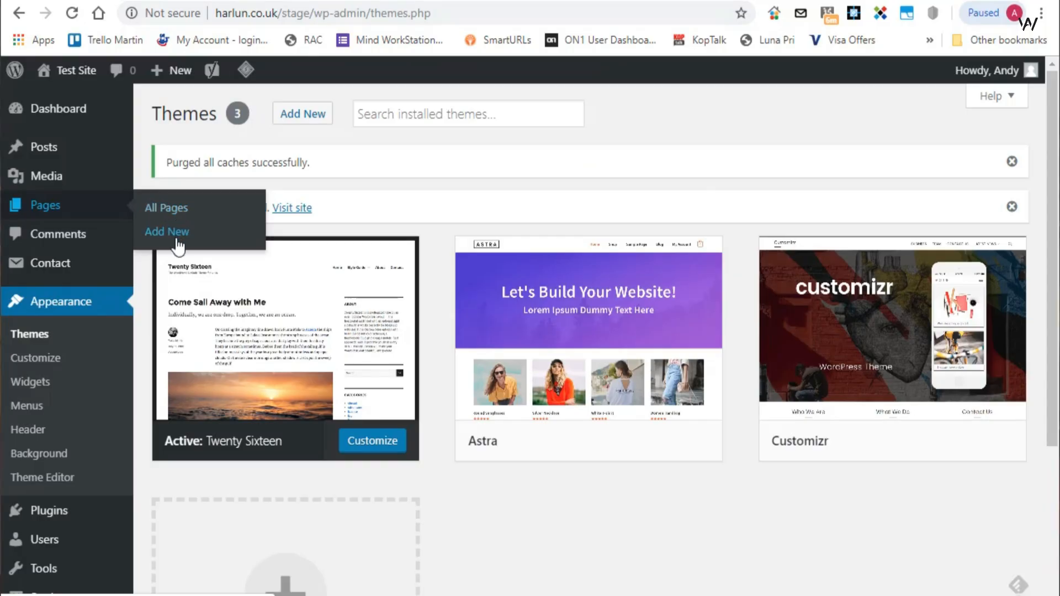
left_click(177, 214)
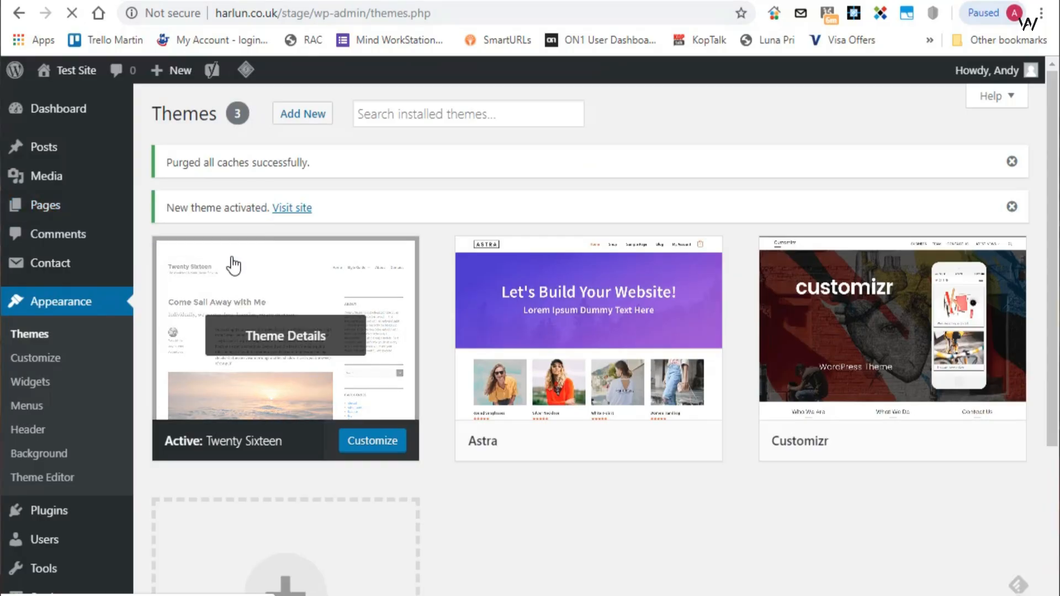
scroll(320, 523, "down", 3)
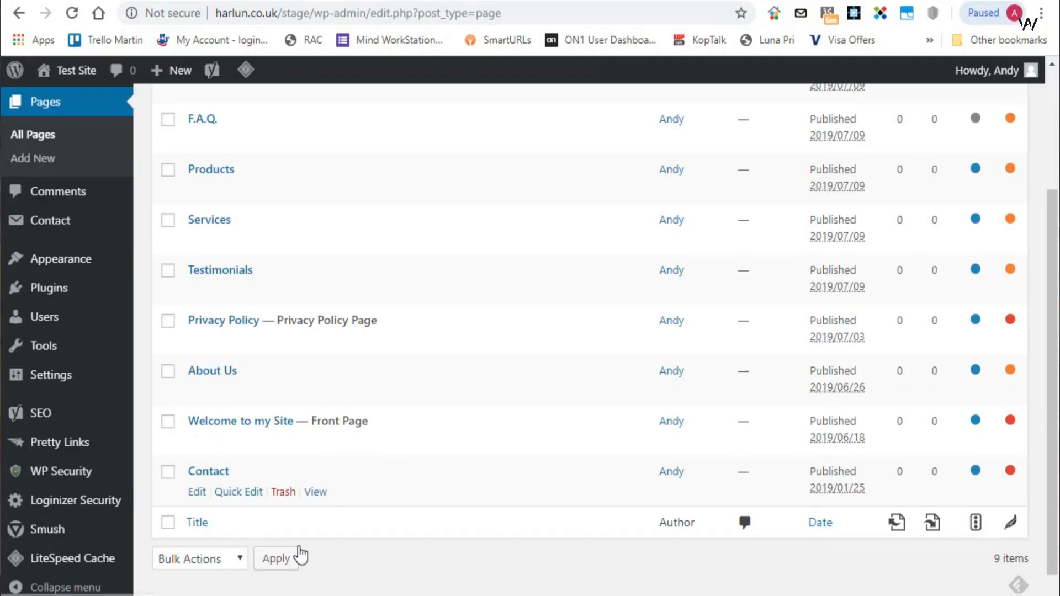
left_click(243, 421)
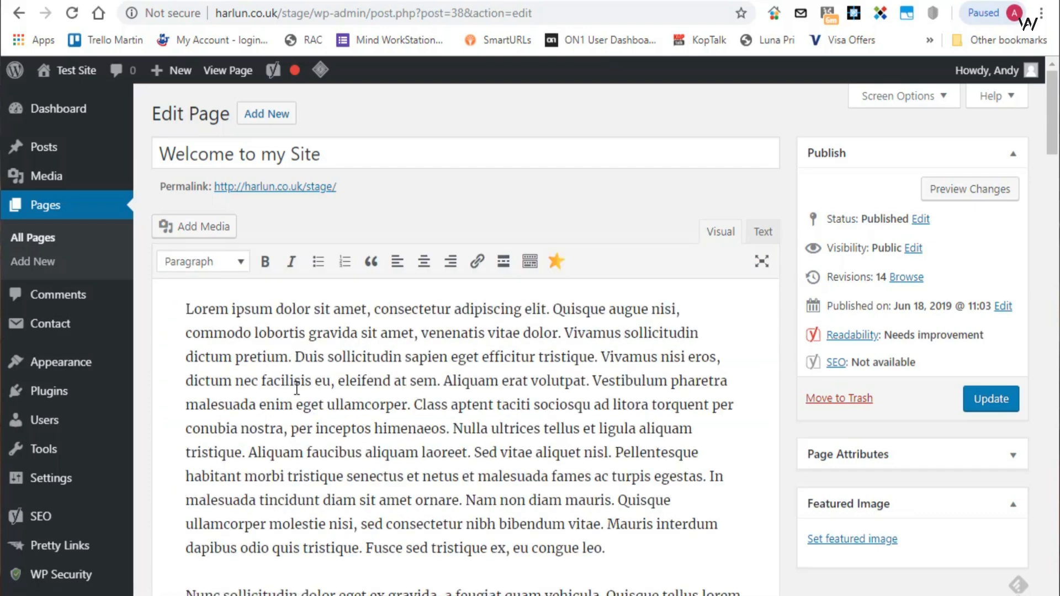
- Insert the dog photo 1000-e1561715780474.jpg from the media library before the paragraph starting "Nunc sollicitudin"
scroll(297, 389, "down", 2)
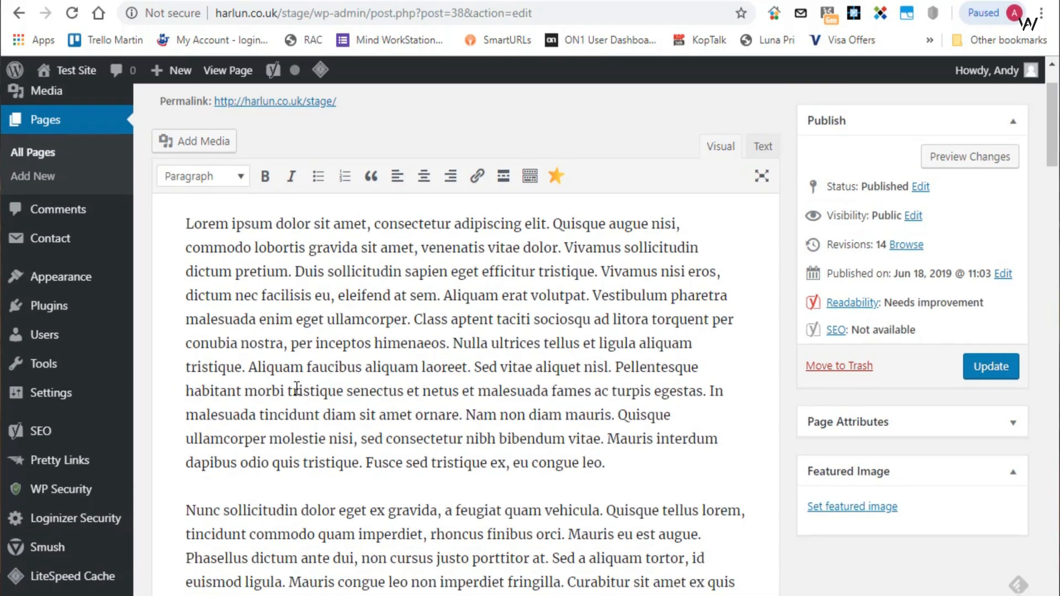
left_click(185, 510)
left_click(190, 141)
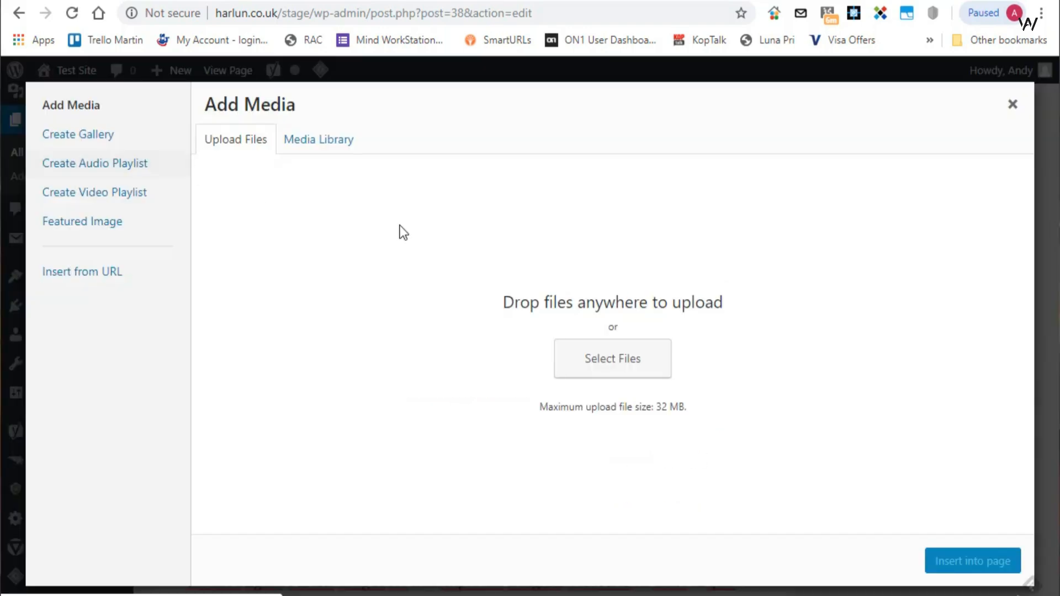
left_click(330, 148)
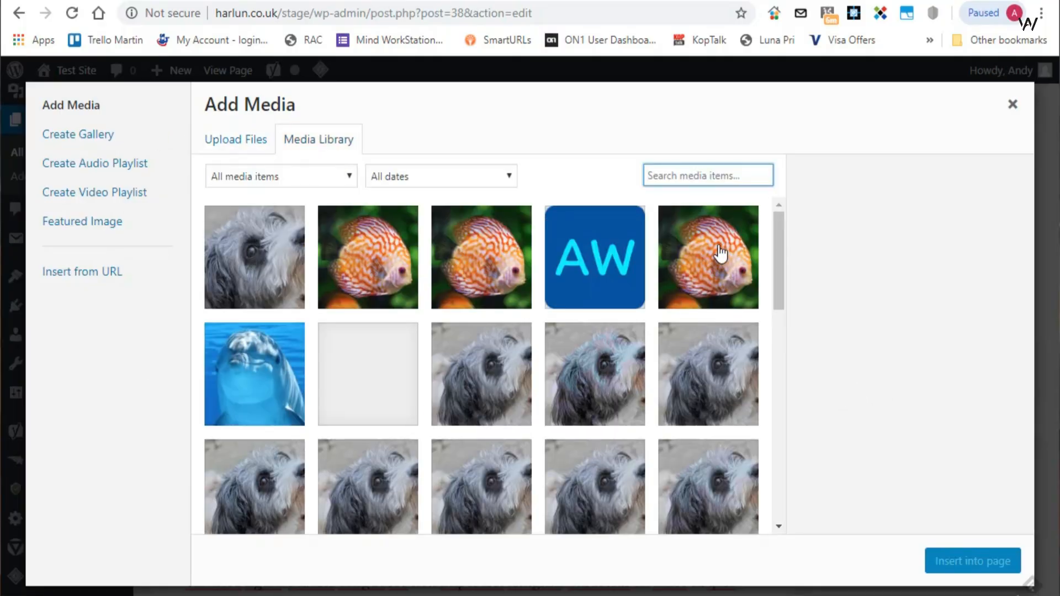
left_click(235, 245)
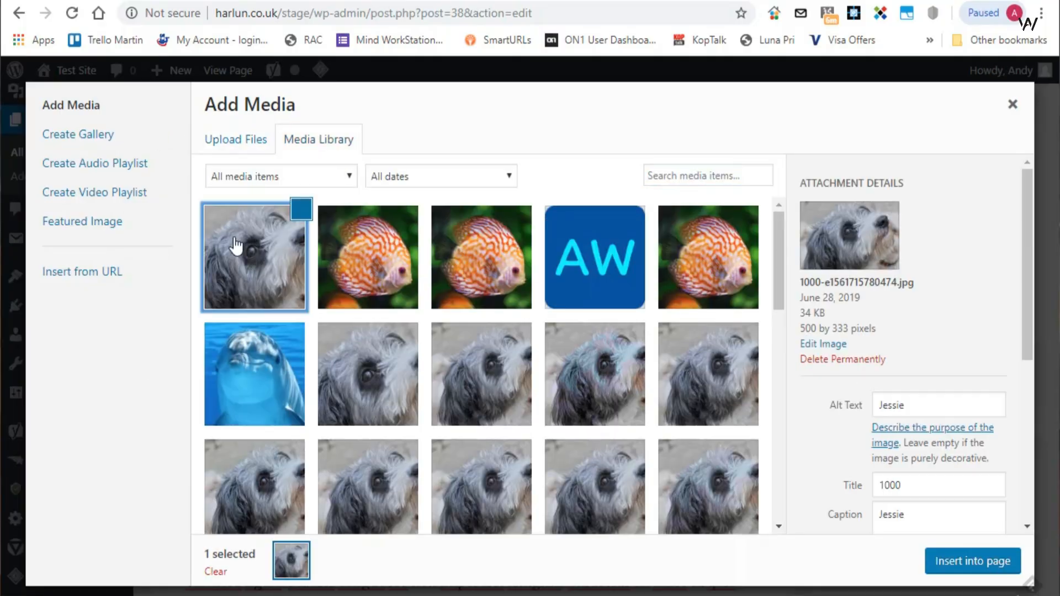
left_click(975, 563)
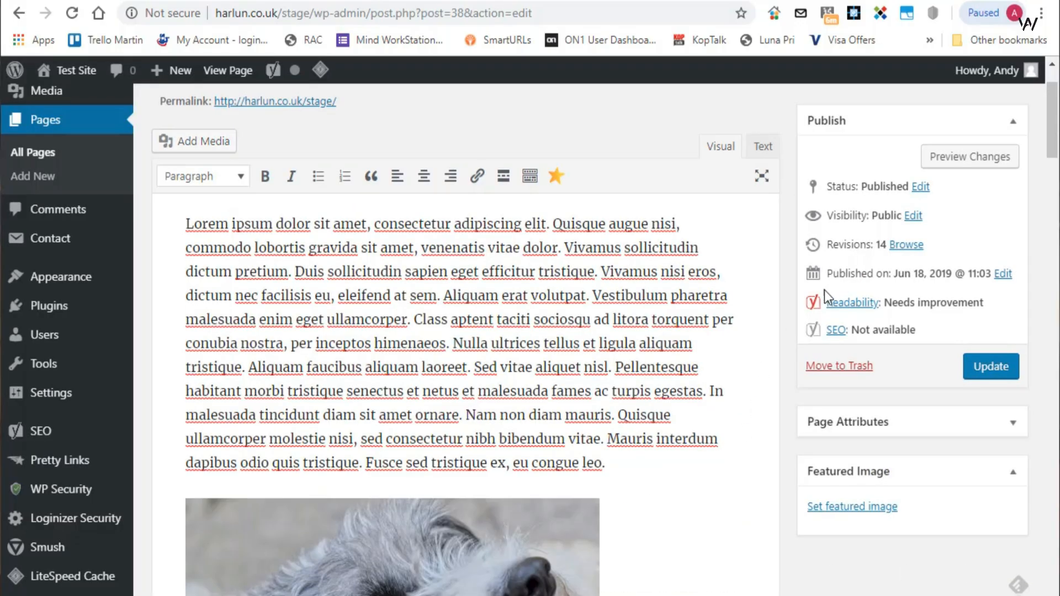
- Align the inserted dog photo left and update the page
scroll(646, 296, "down", 6)
left_click(534, 318)
scroll(534, 318, "up", 2)
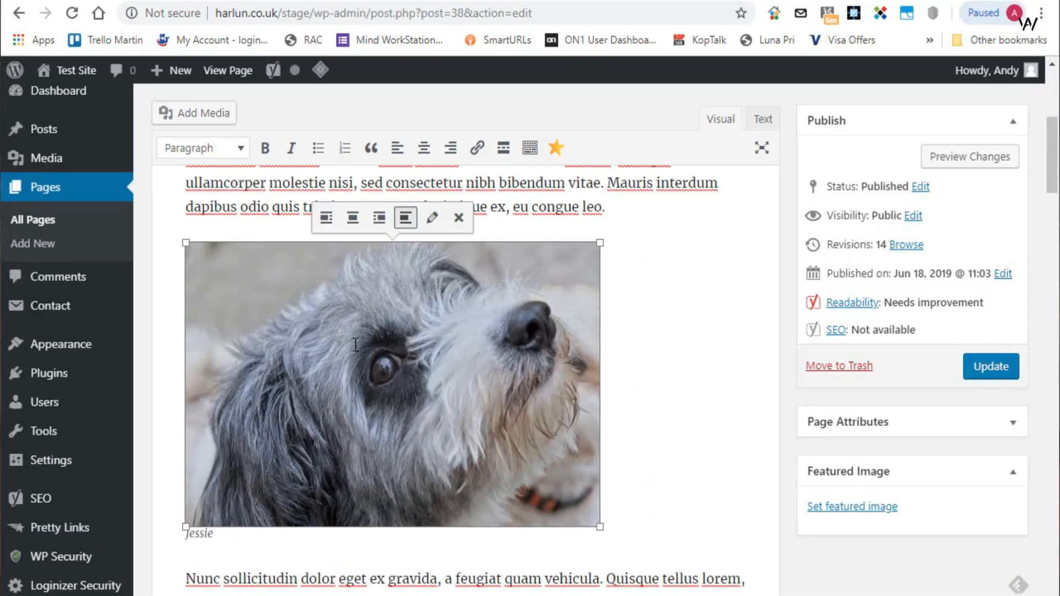
left_click(326, 218)
left_click(1005, 368)
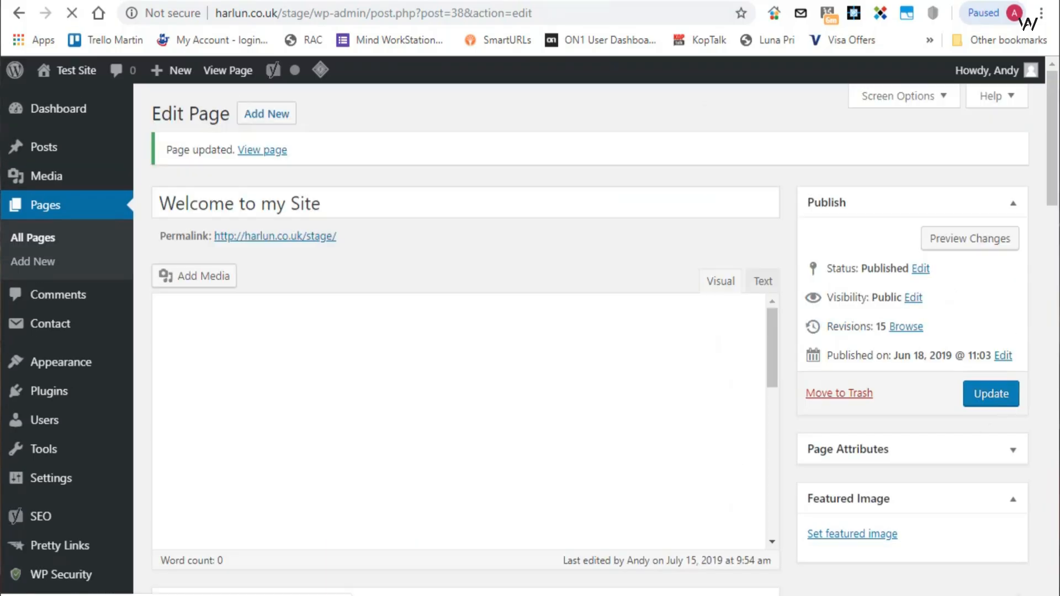
- Reload the staging front page and check the dog photo's placement within the text
left_click(140, 1)
left_click(70, 15)
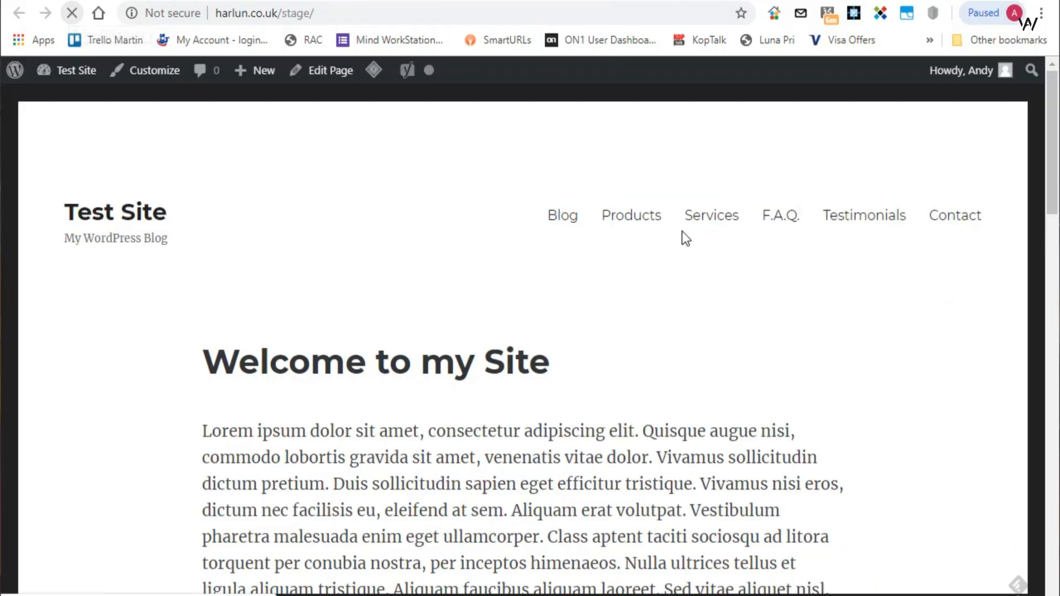
scroll(780, 252, "down", 1)
scroll(780, 264, "down", 10)
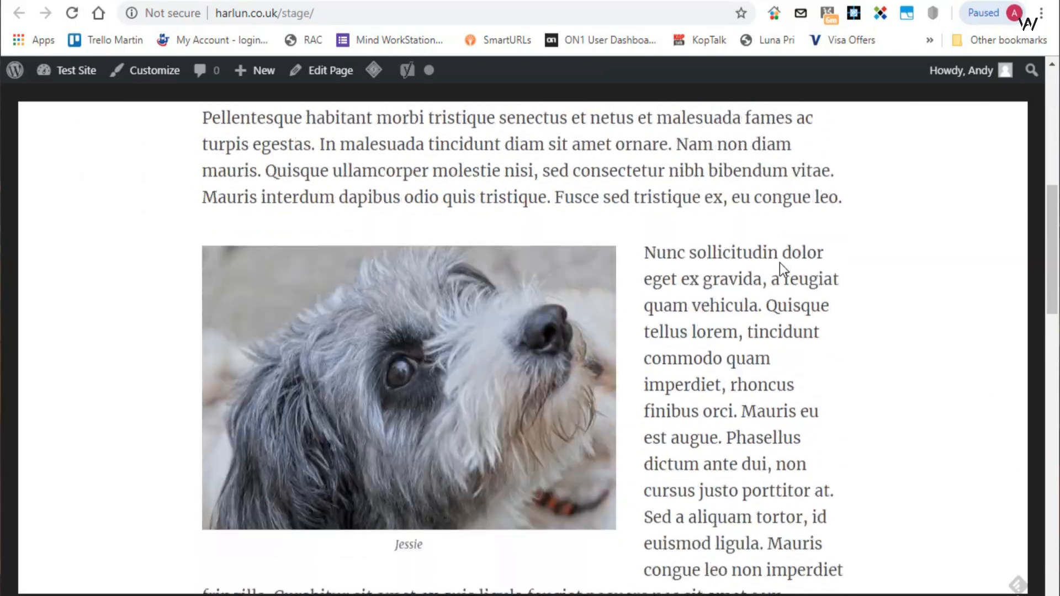
scroll(780, 264, "up", 4)
scroll(780, 262, "up", 6)
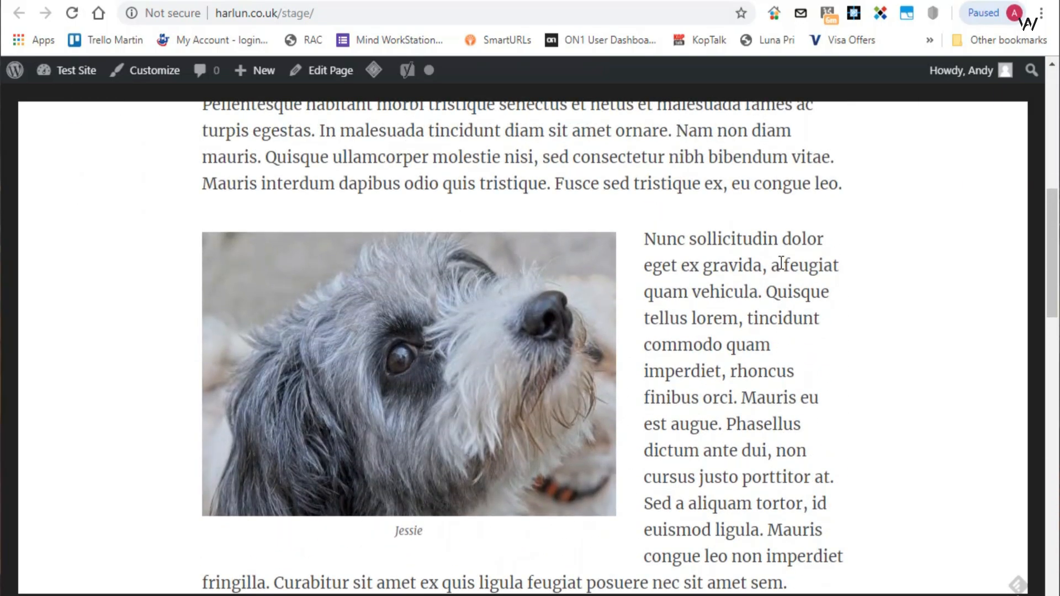
- Check the live site's front page for the staging changes, and return to the staging page editor
left_click(605, 0)
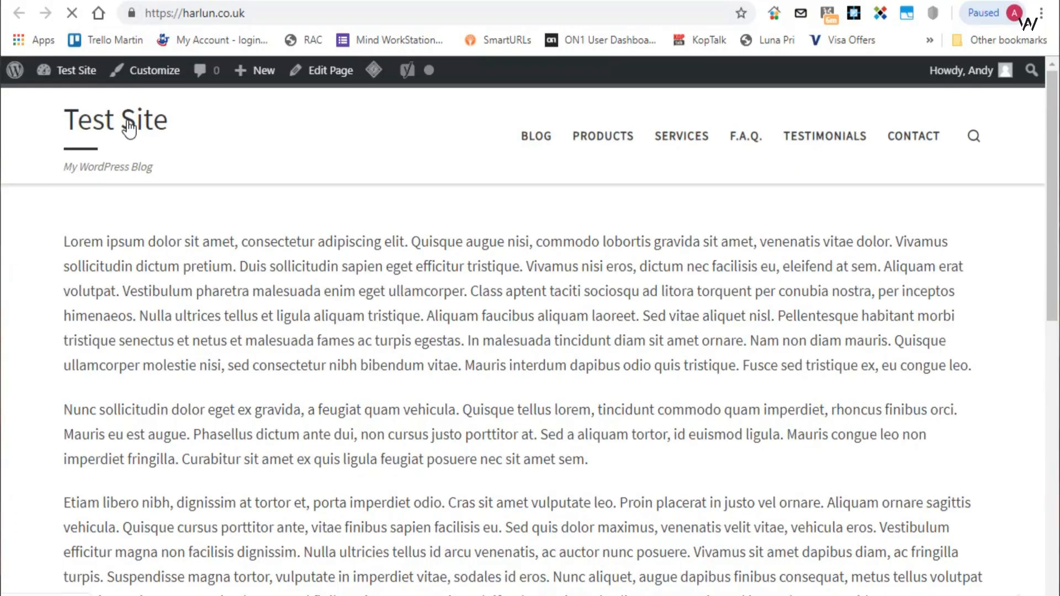
scroll(833, 260, "down", 10)
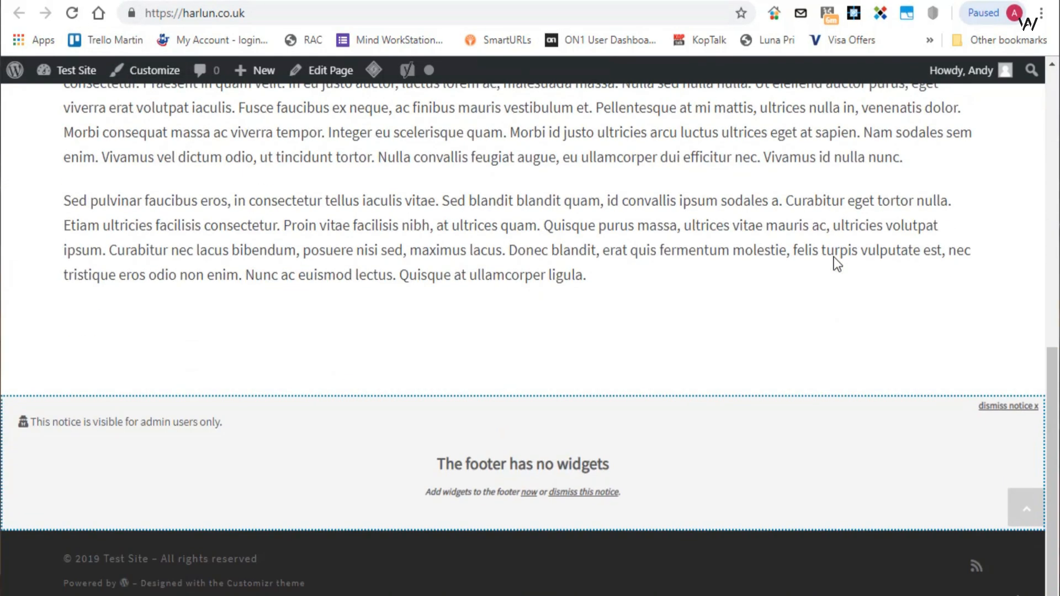
scroll(833, 260, "up", 10)
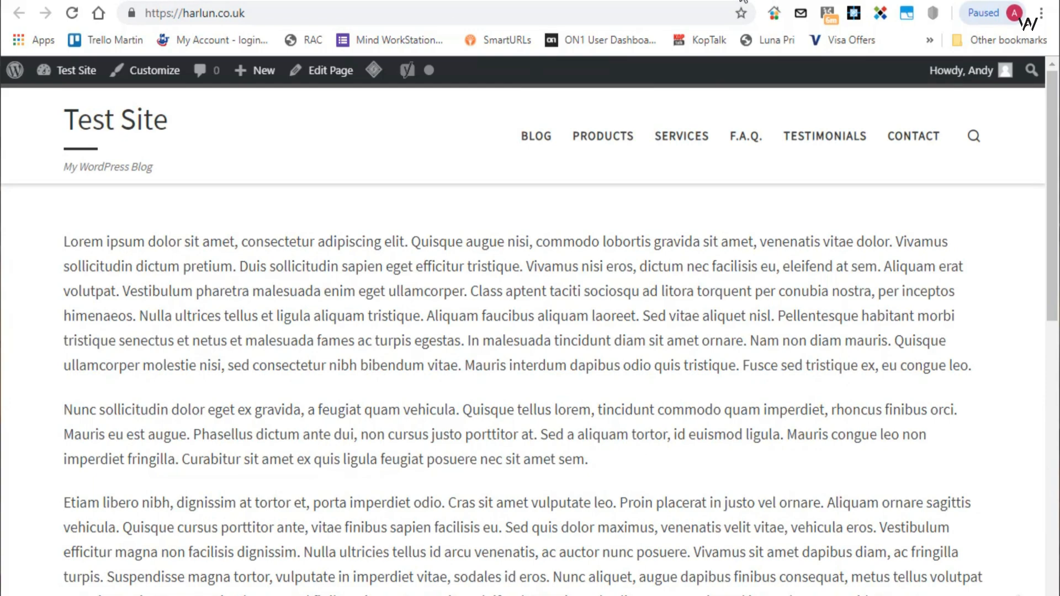
key("ctrl+shift+Tab")
key("ctrl+shift+Tab")
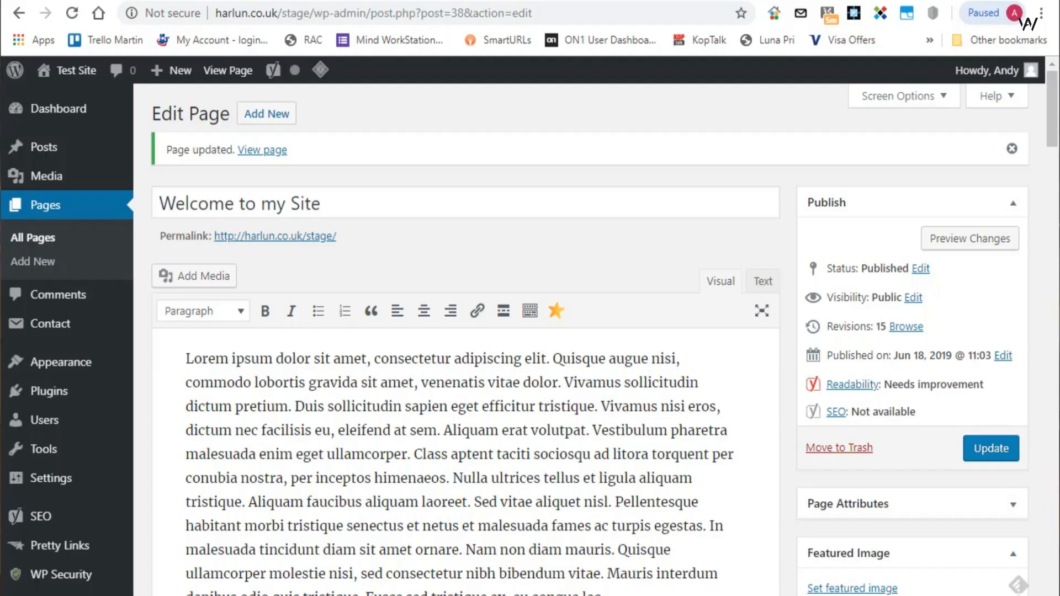
- Switch to the hosting control panel and open Softaculous's Push to Live page for the harlun.co.uk/stage WordPress installation
key("ctrl+Tab")
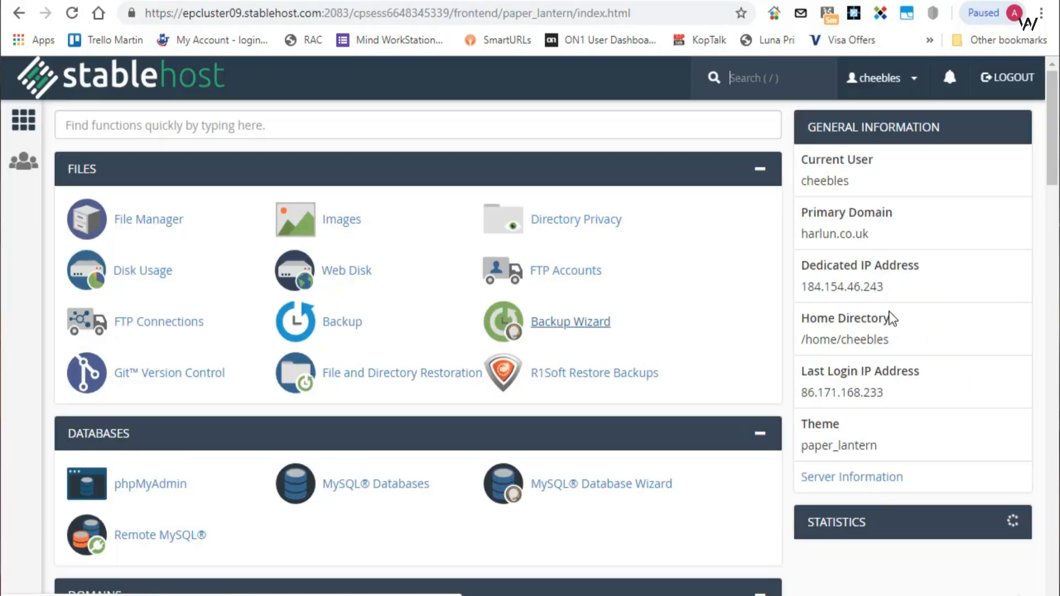
scroll(570, 258, "down", 15)
scroll(570, 258, "down", 15)
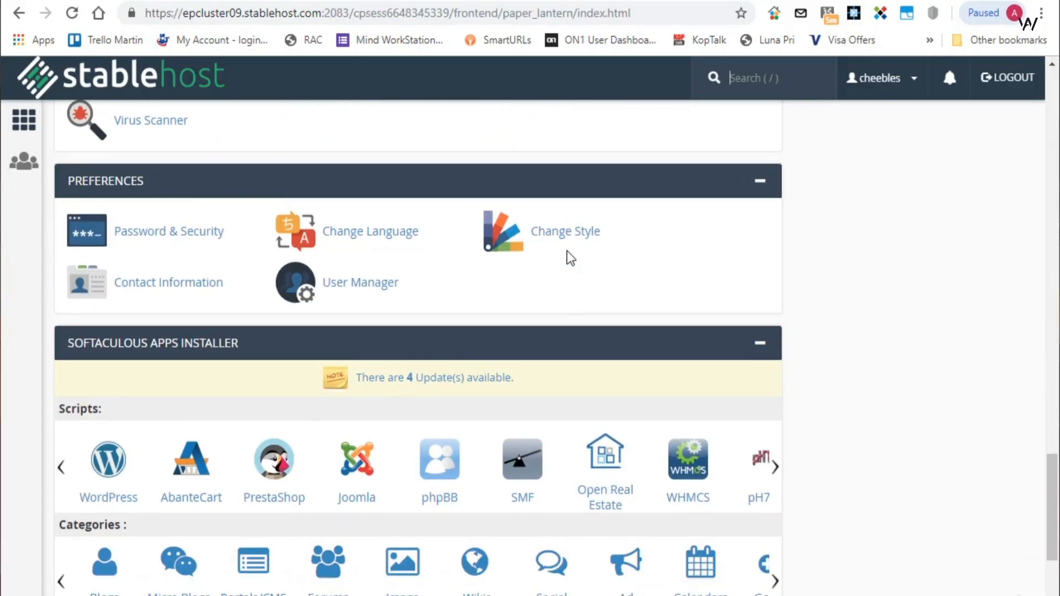
left_click(102, 313)
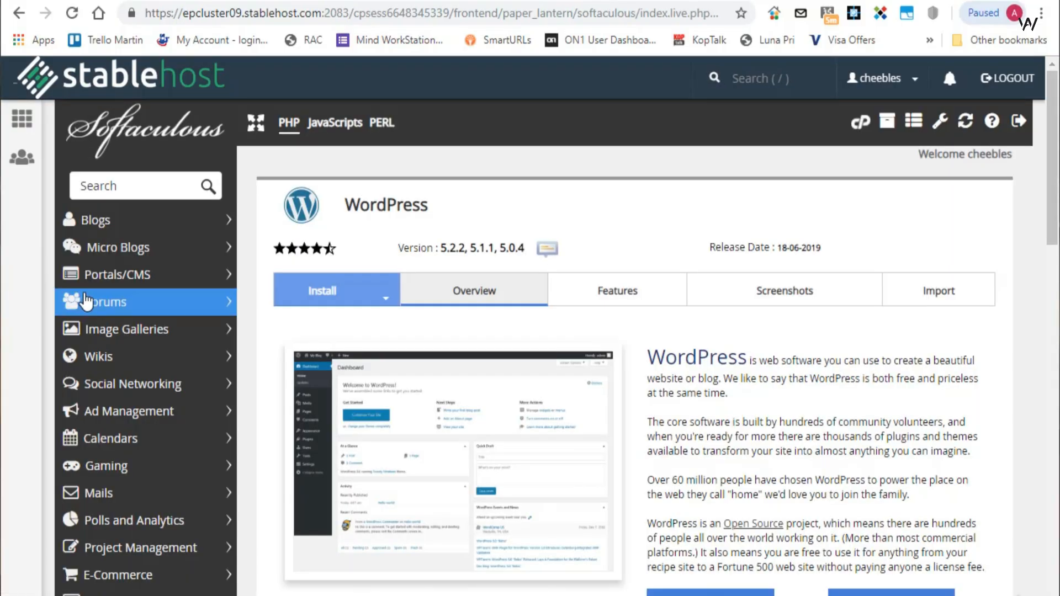
scroll(85, 301, "down", 20)
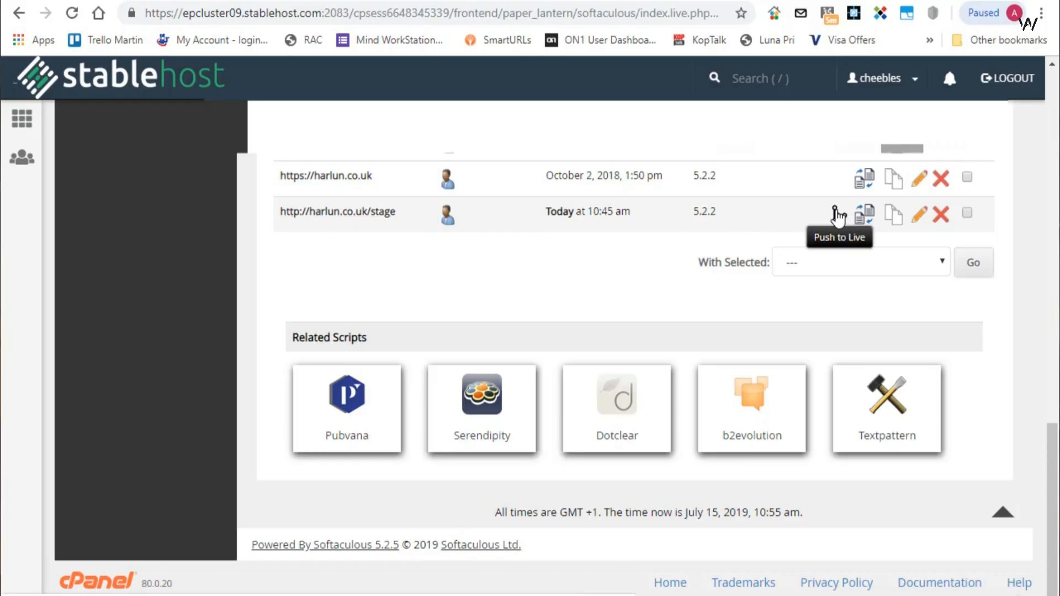
left_click(836, 214)
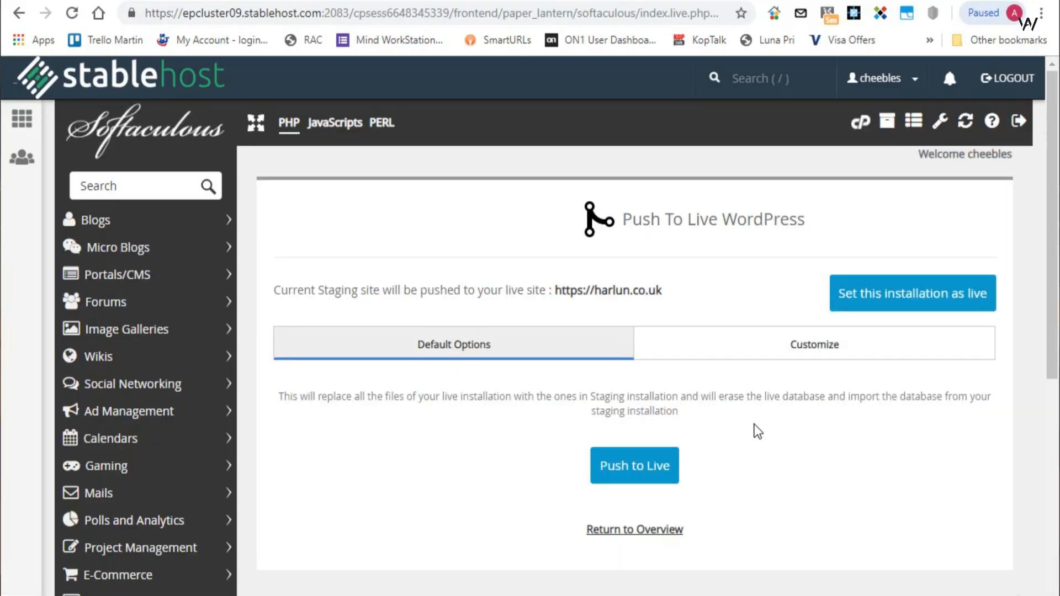
- Review the customized push options for files and database tables, and push the staging site to live with the default options
left_click(816, 348)
scroll(661, 275, "down", 2)
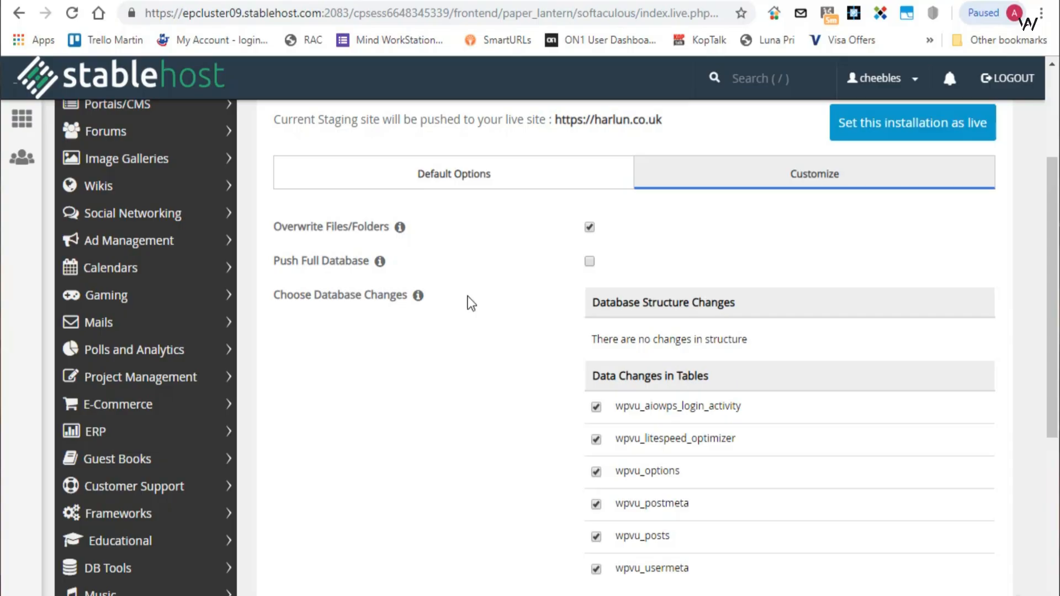
scroll(487, 278, "up", 2)
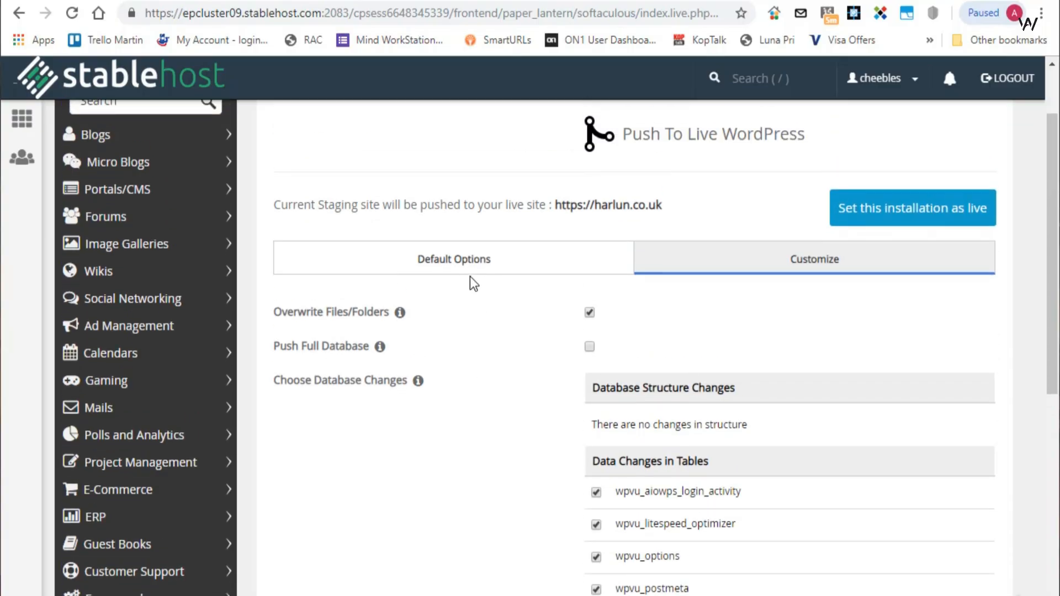
scroll(473, 279, "down", 2)
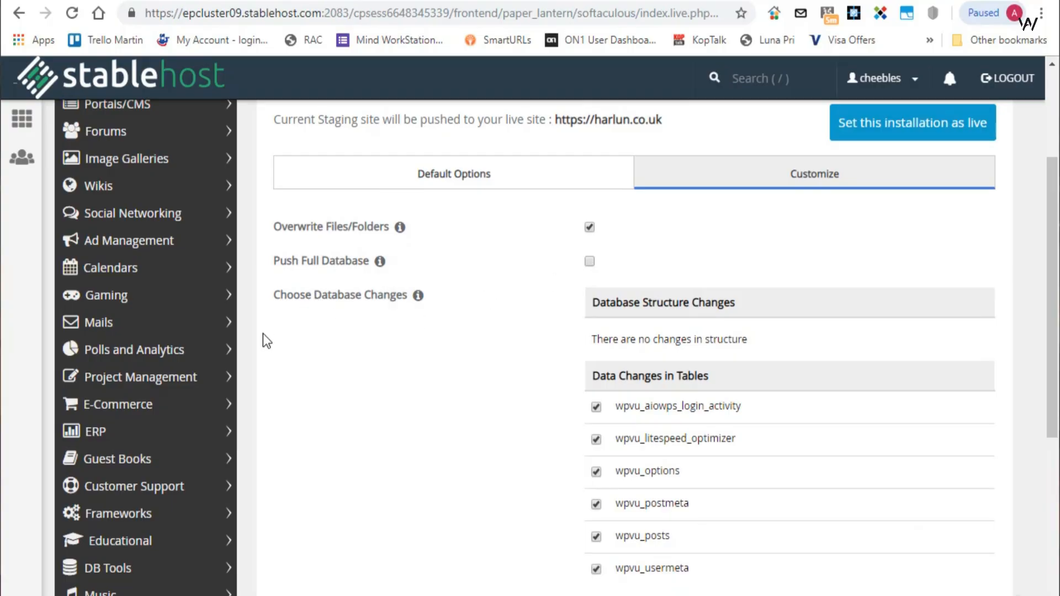
scroll(265, 338, "up", 4)
left_click(478, 345)
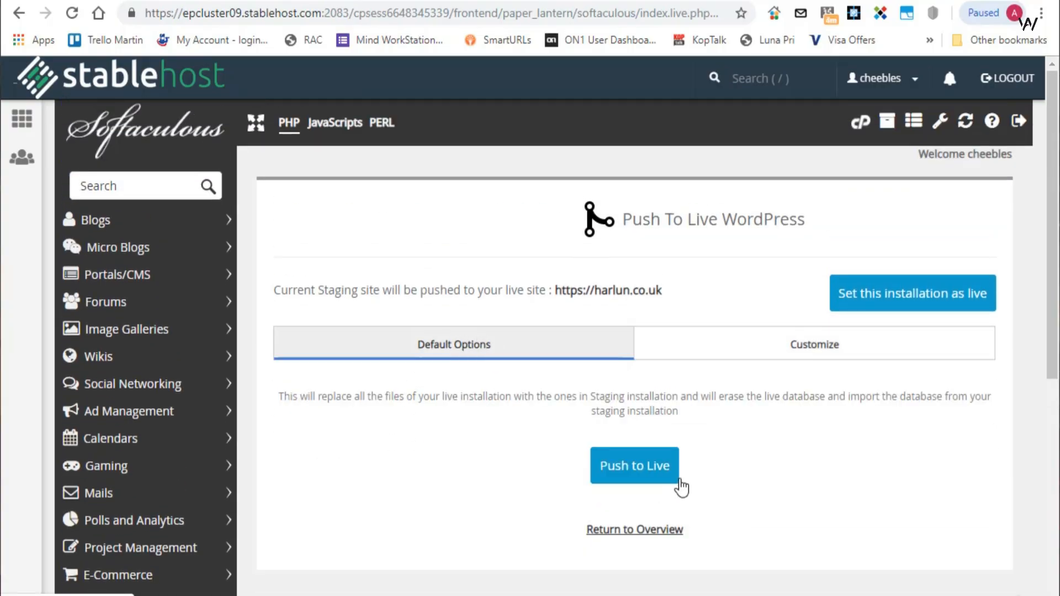
left_click(633, 468)
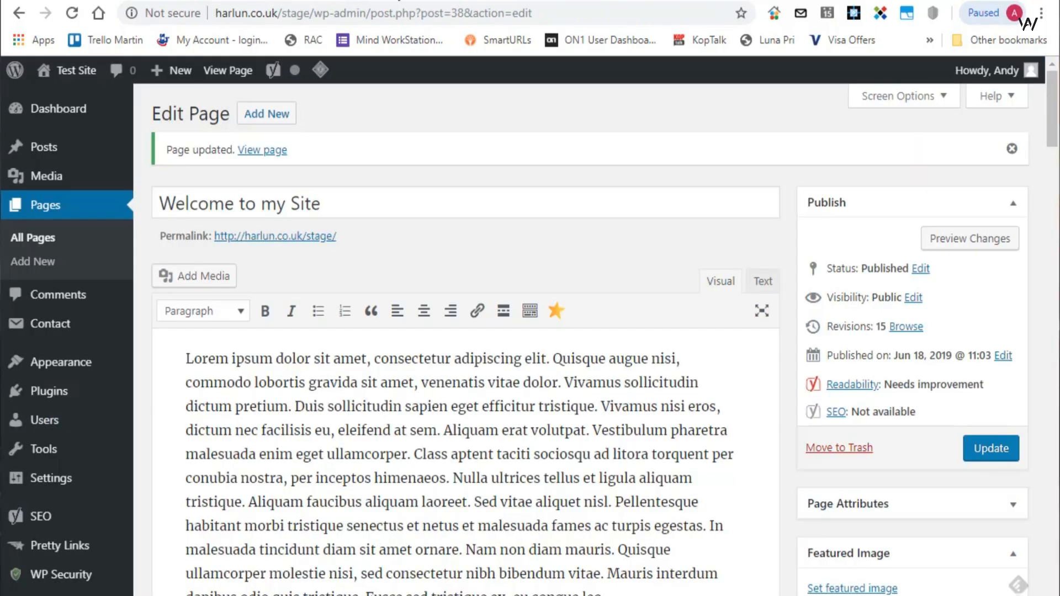
- Load the live harlun.co.uk front page and check it for the pushed theme and page changes
left_click(502, 1)
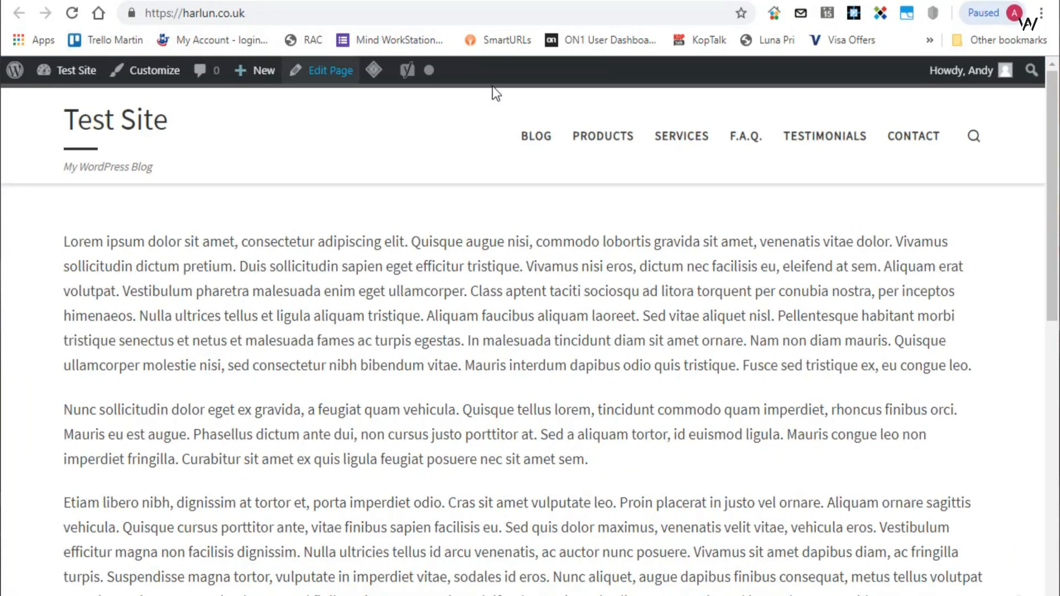
mouse_move(391, 70)
left_click(381, 103)
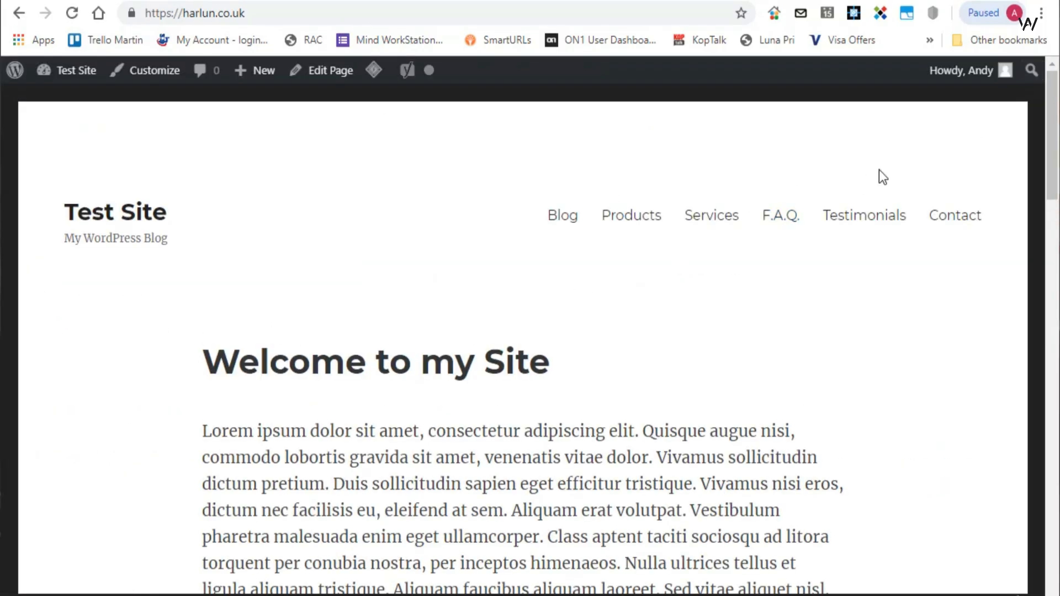
left_click_drag(1047, 114, 965, 131)
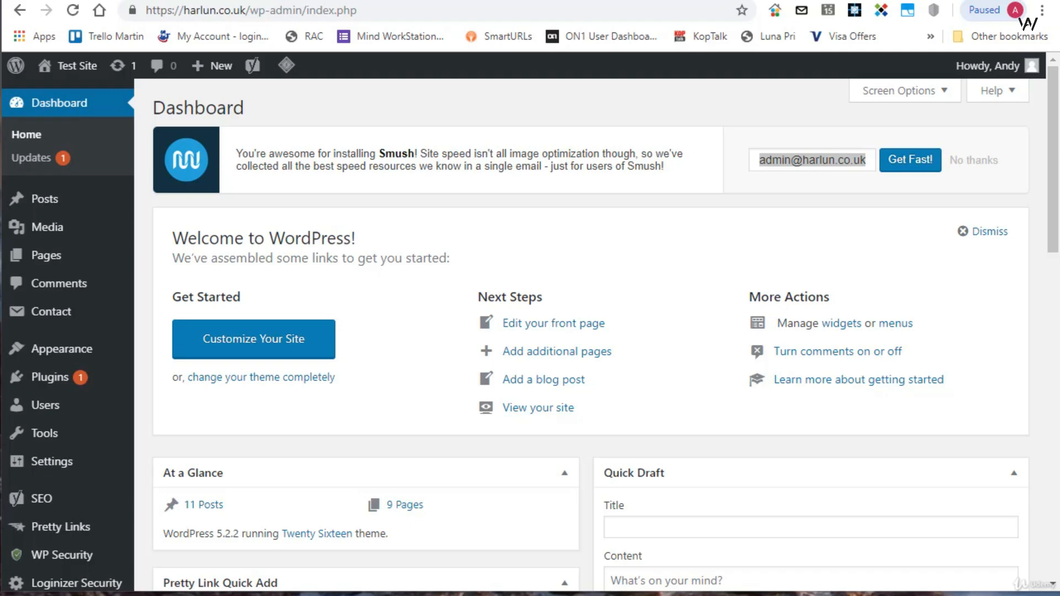
- Search for "wp staging" among the plugins available to add to the live site
mouse_move(44, 390)
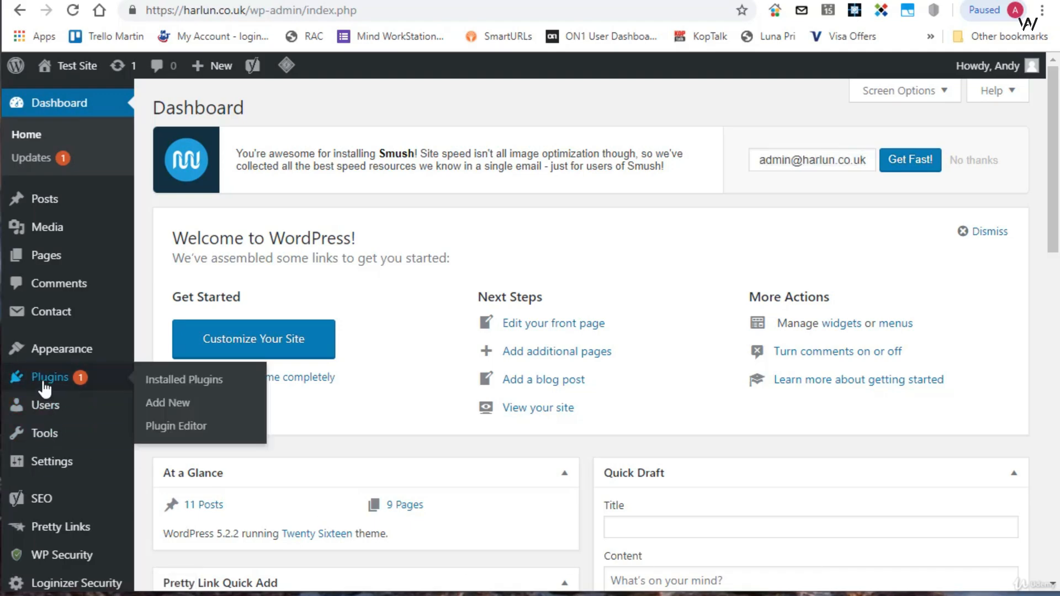
left_click(173, 403)
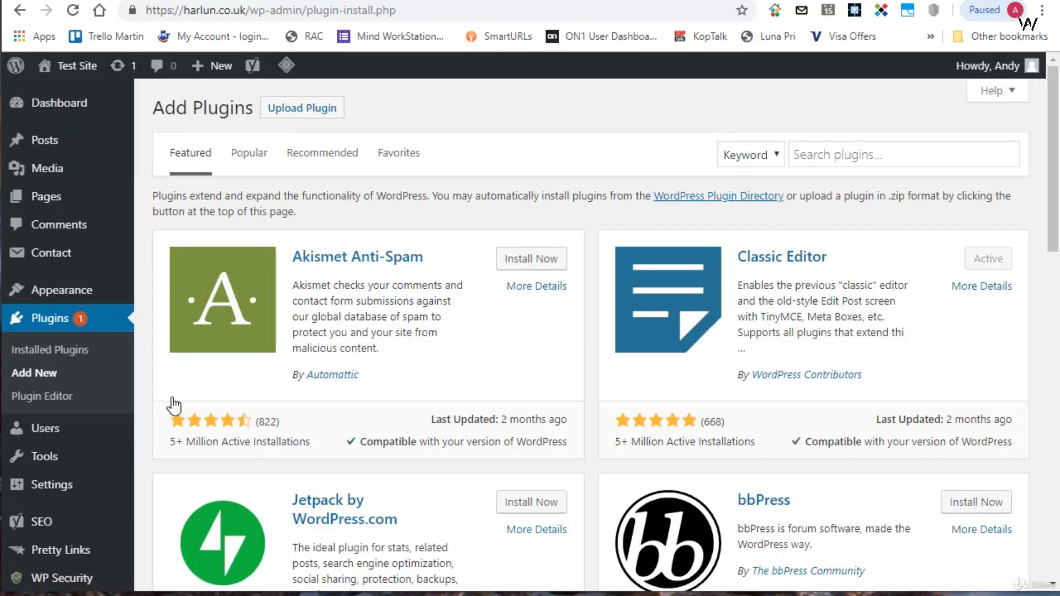
left_click(896, 147)
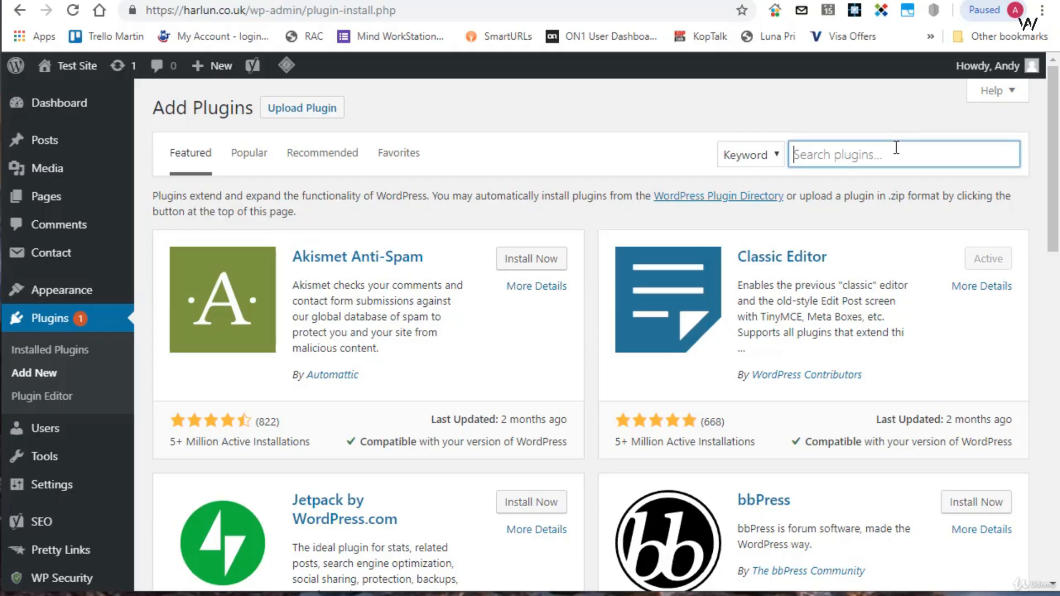
type("wp staging")
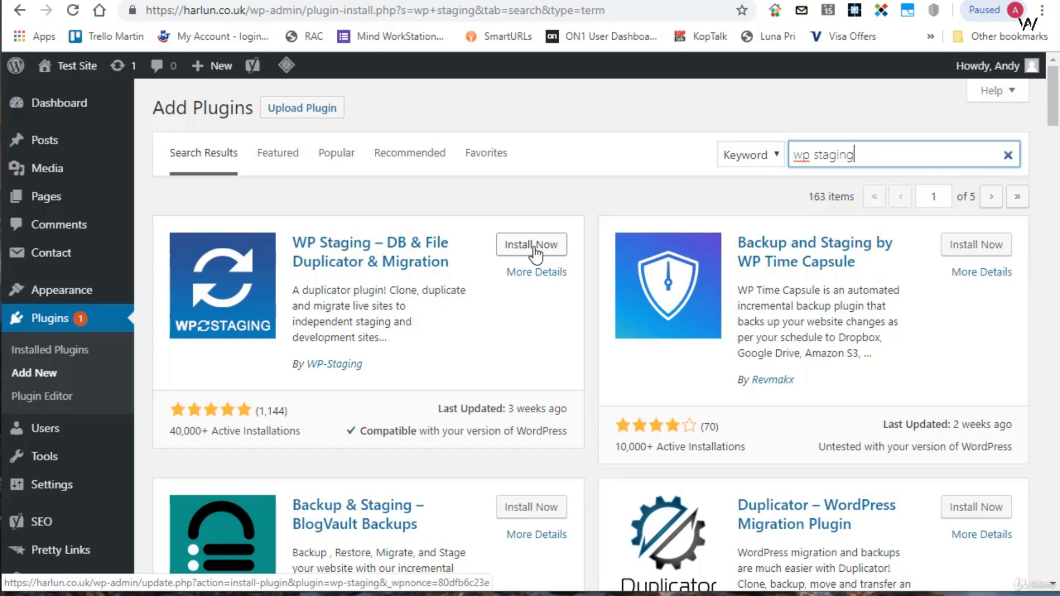
- Upload wp-staging-pro.zip as a plugin, install it and activate it
left_click(314, 109)
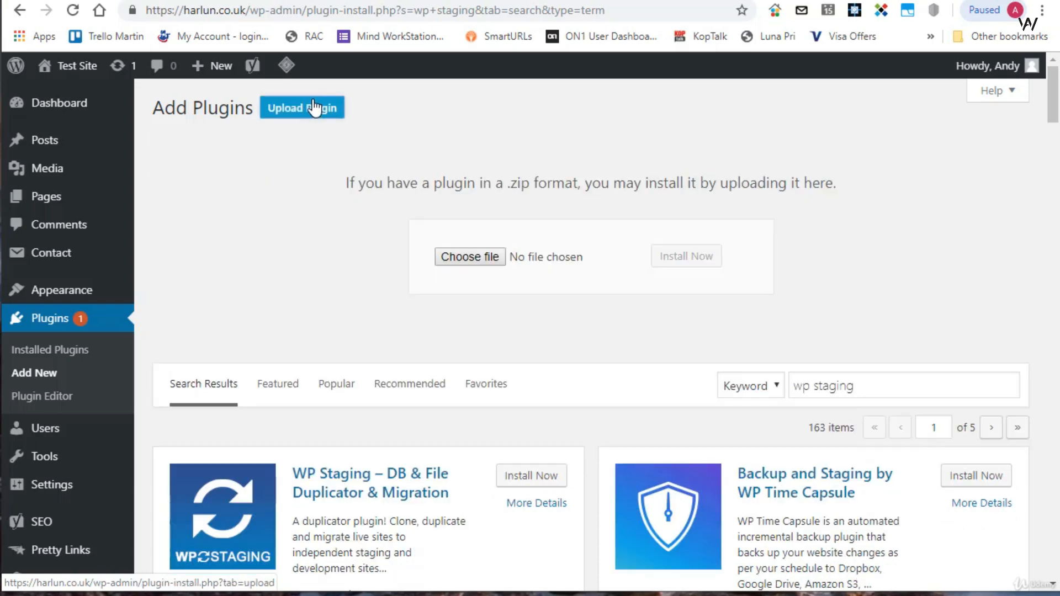
left_click(473, 257)
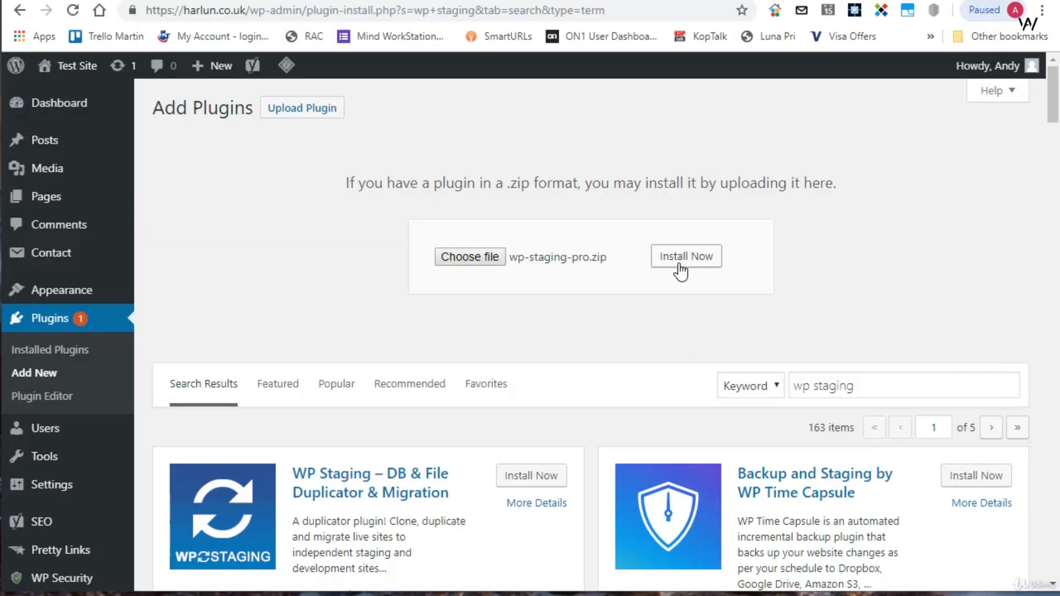
left_click(679, 265)
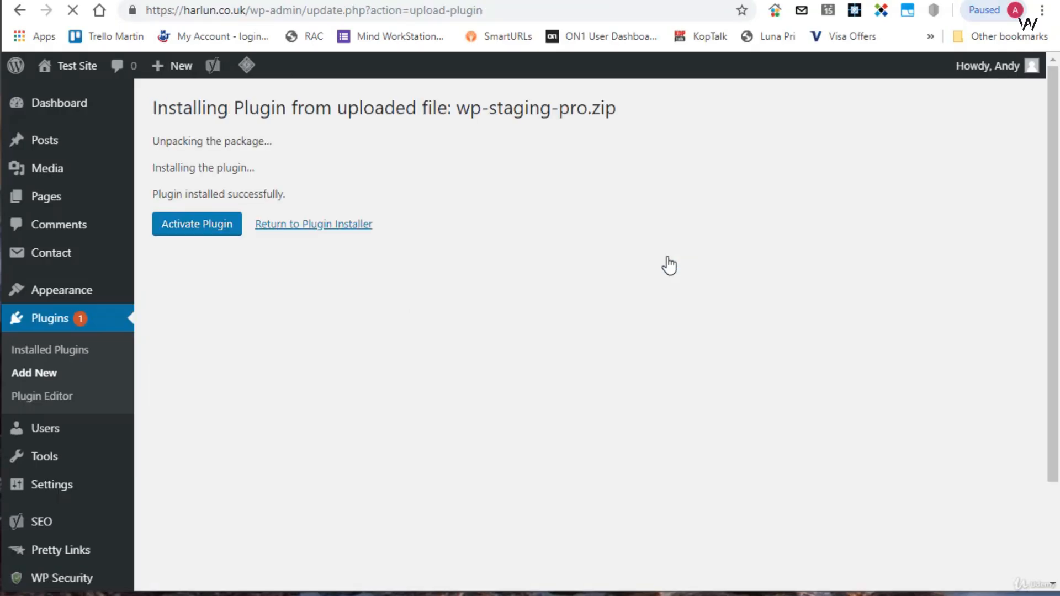
left_click(185, 228)
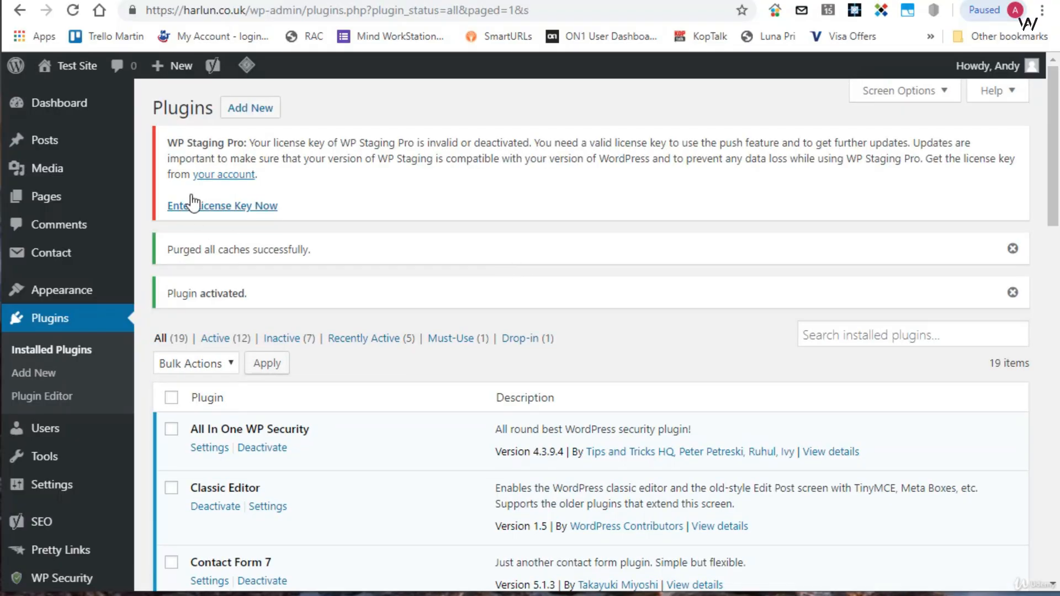
- Enter the WP Staging Pro license key, activate the license and go to the plugin's start page
left_click(212, 206)
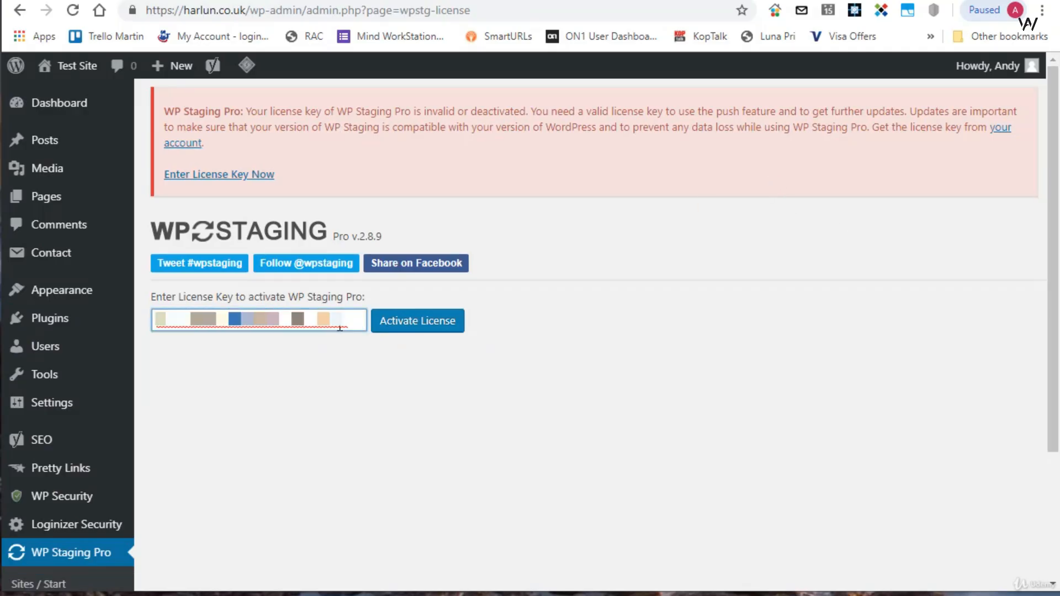
left_click(428, 331)
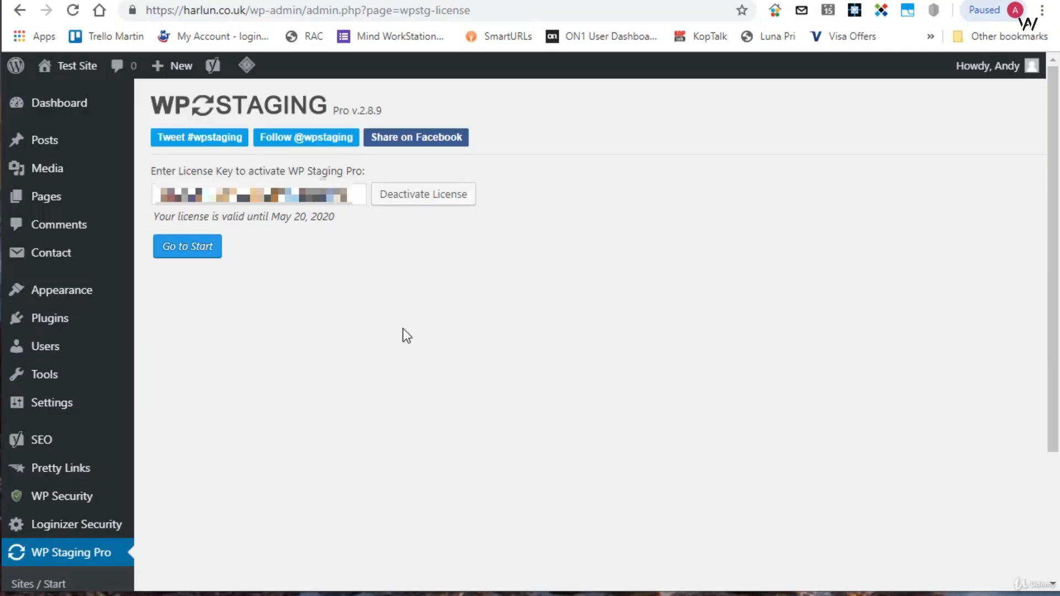
left_click(185, 250)
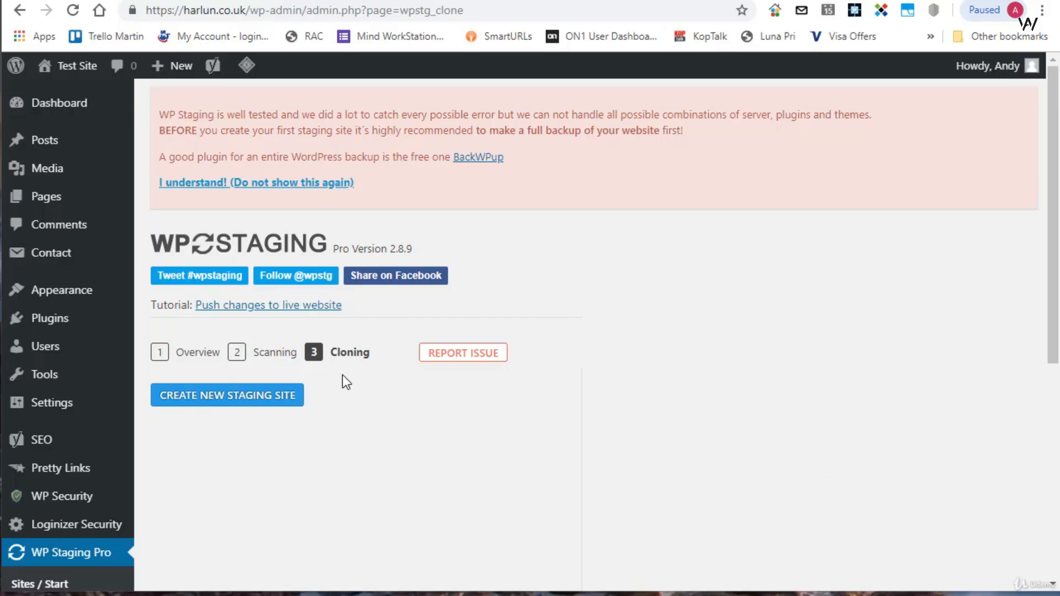
- Create a new staging site in WP Staging Pro named "stage-with-plugin" and try to start cloning
left_click(265, 408)
scroll(753, 316, "down", 3)
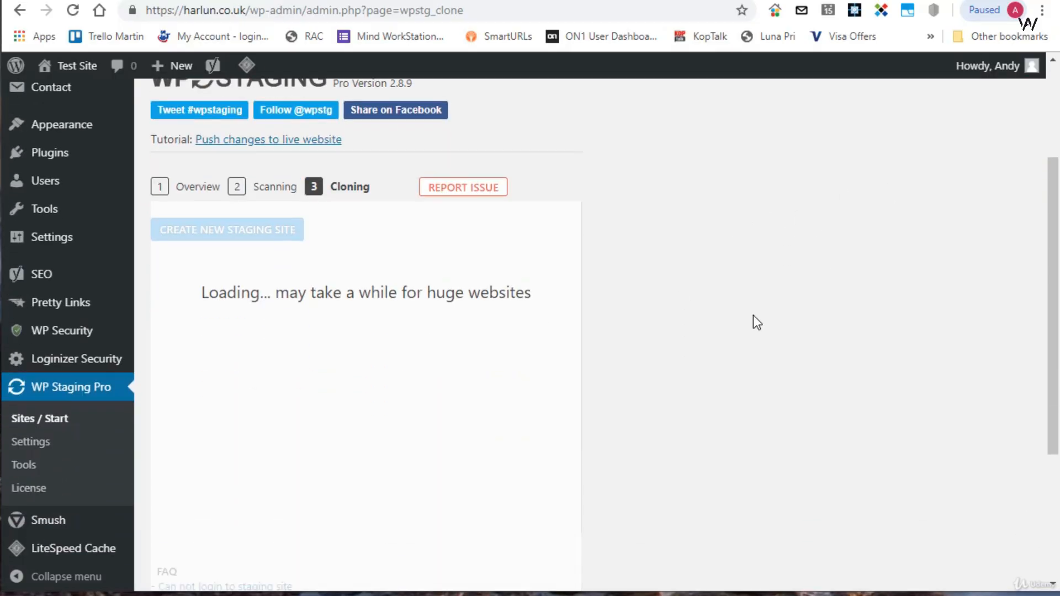
left_click(357, 220)
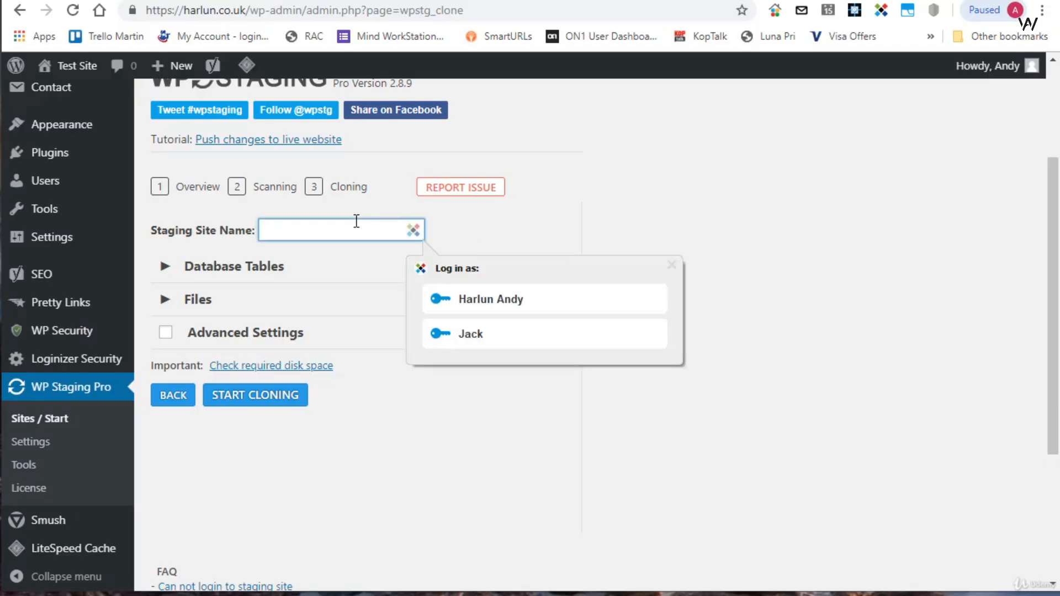
type("stage-with-plugin")
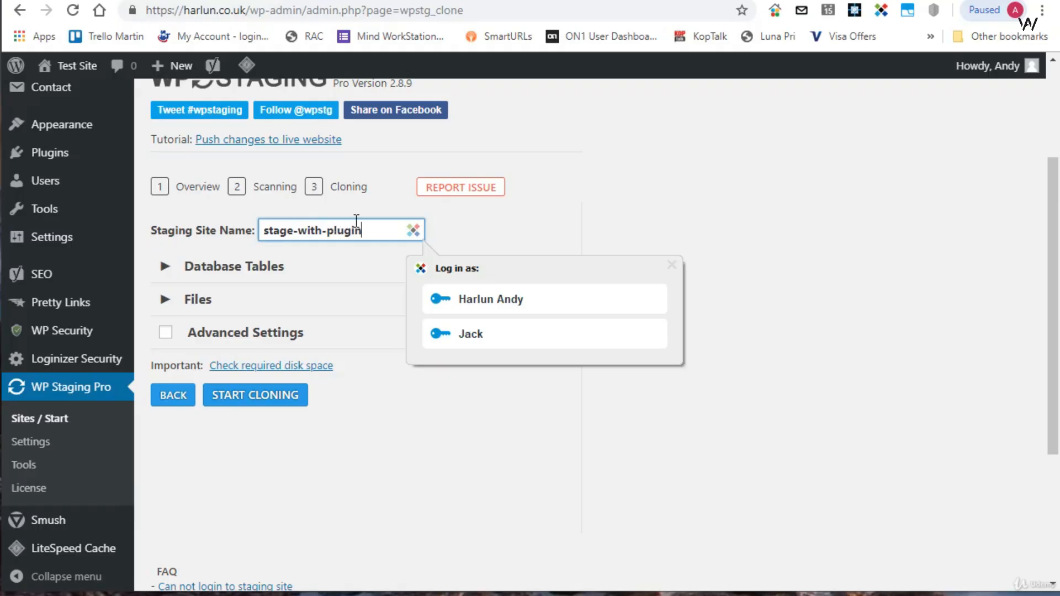
left_click(278, 395)
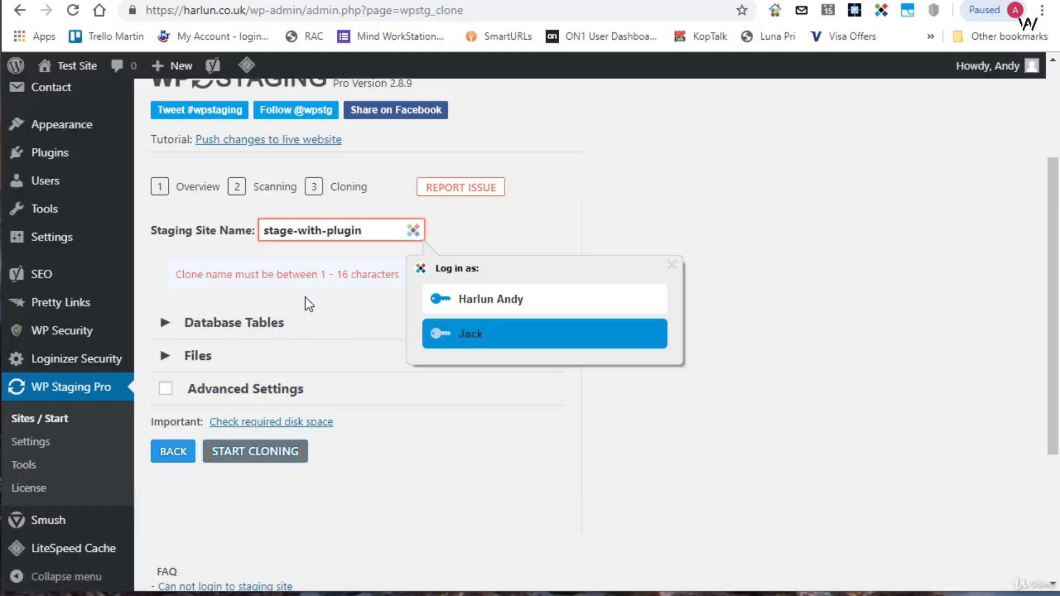
- Shorten the staging site name to "stage-plugin" and start cloning
left_click(296, 229)
key("Delete")
key("Delete")
key("Delete")
key("Delete")
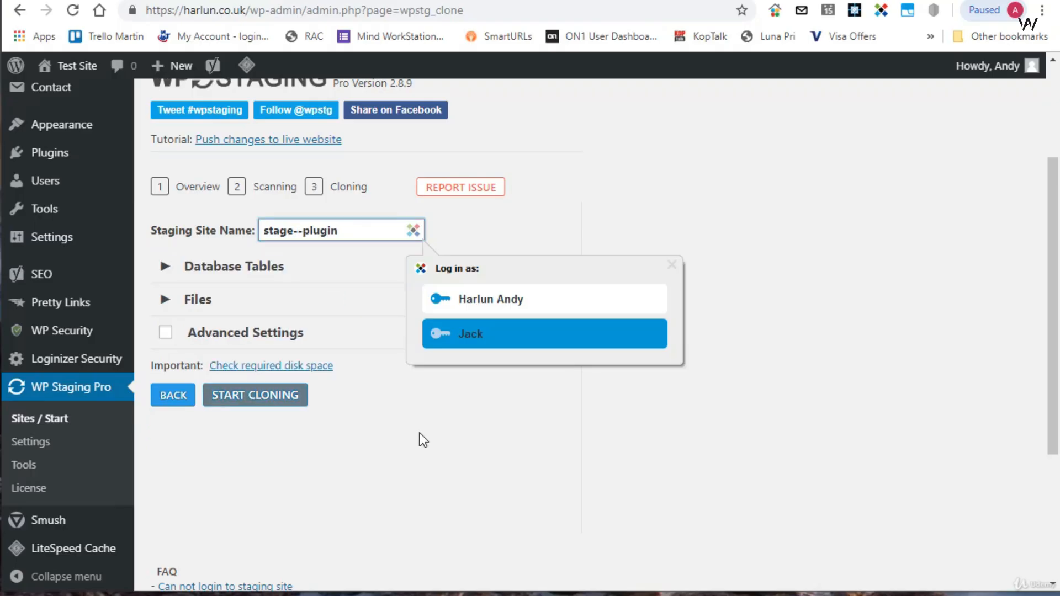
key("Delete")
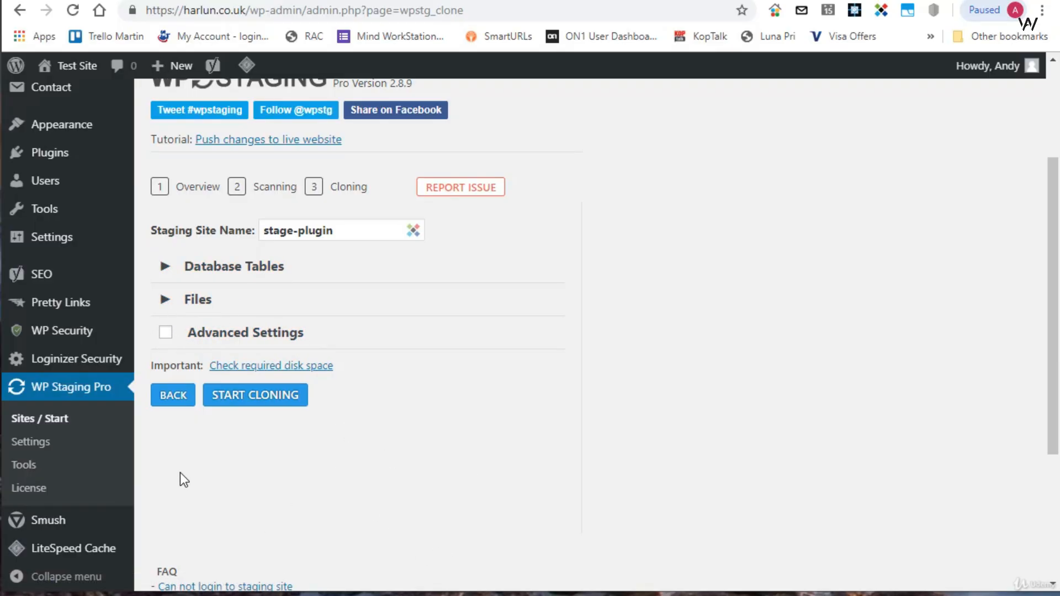
left_click(263, 403)
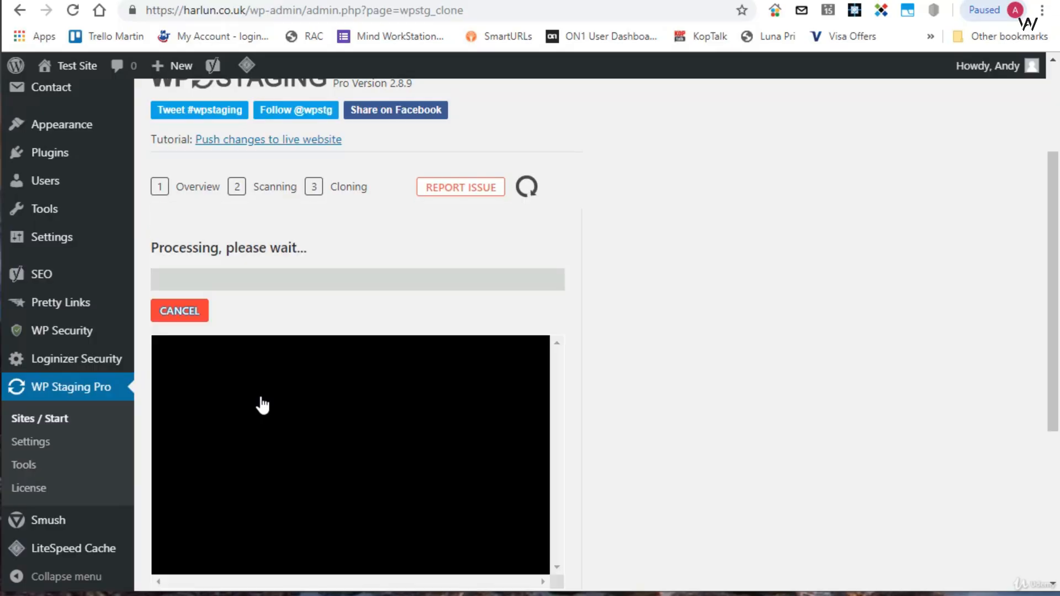
- Follow the cloning progress and look through the completion page's staging site link, important notes and log
scroll(530, 268, "down", 3)
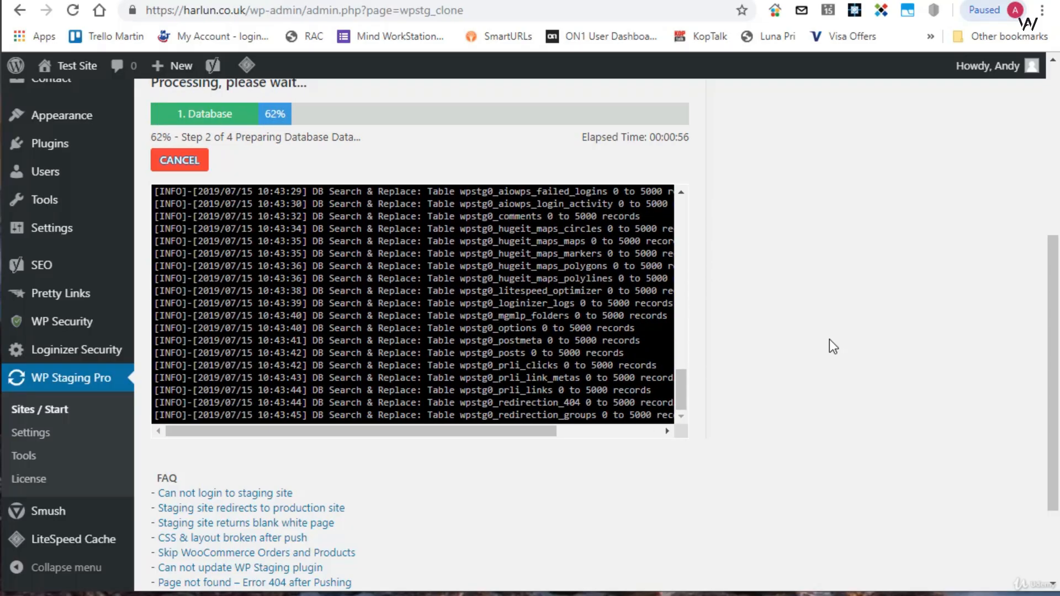
scroll(829, 338, "up", 1)
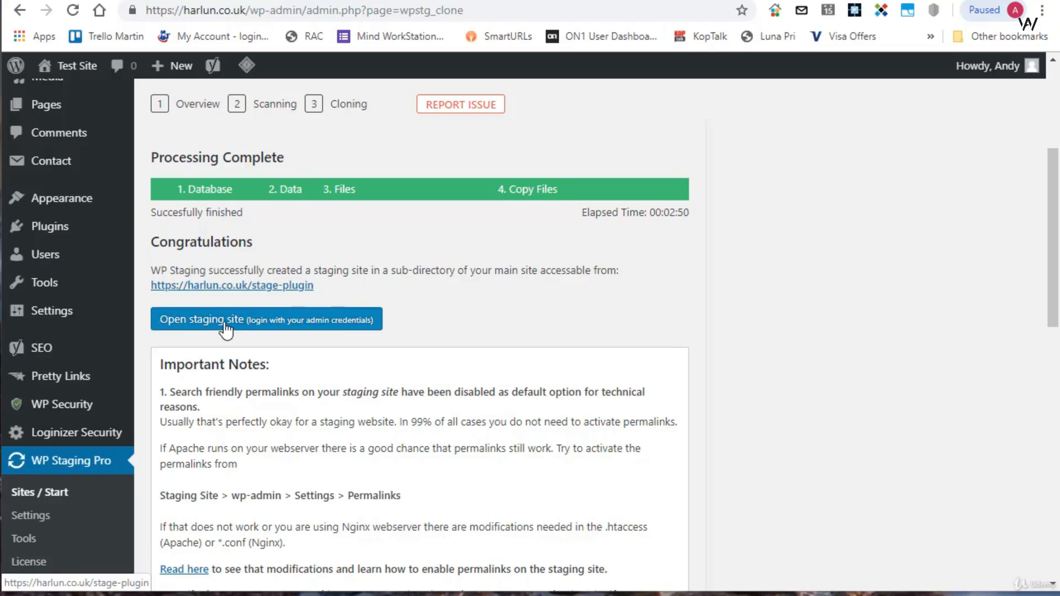
scroll(895, 305, "up", 2)
scroll(895, 305, "up", 2)
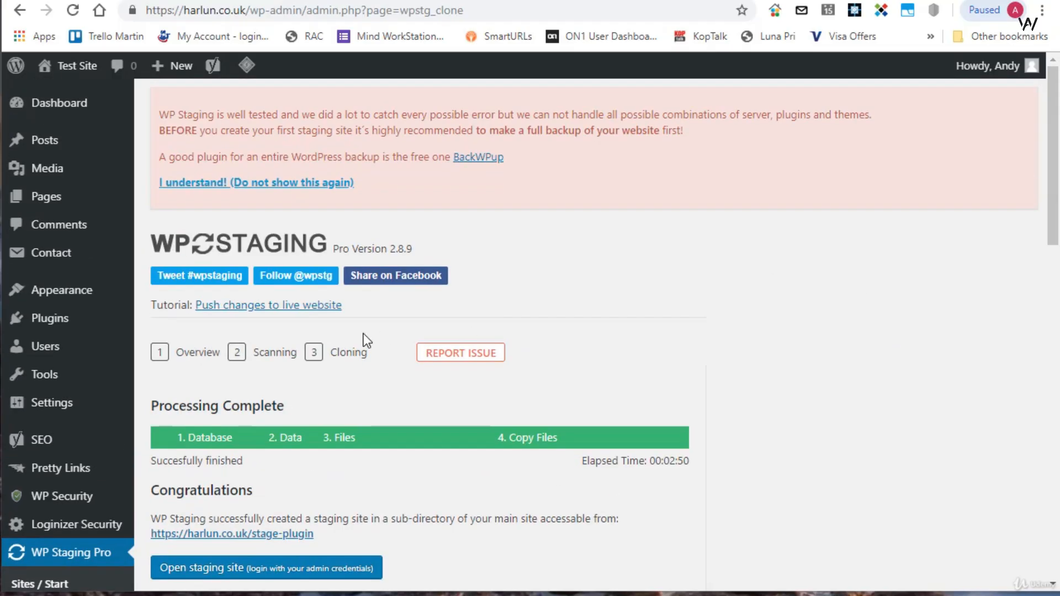
scroll(647, 277, "down", 14)
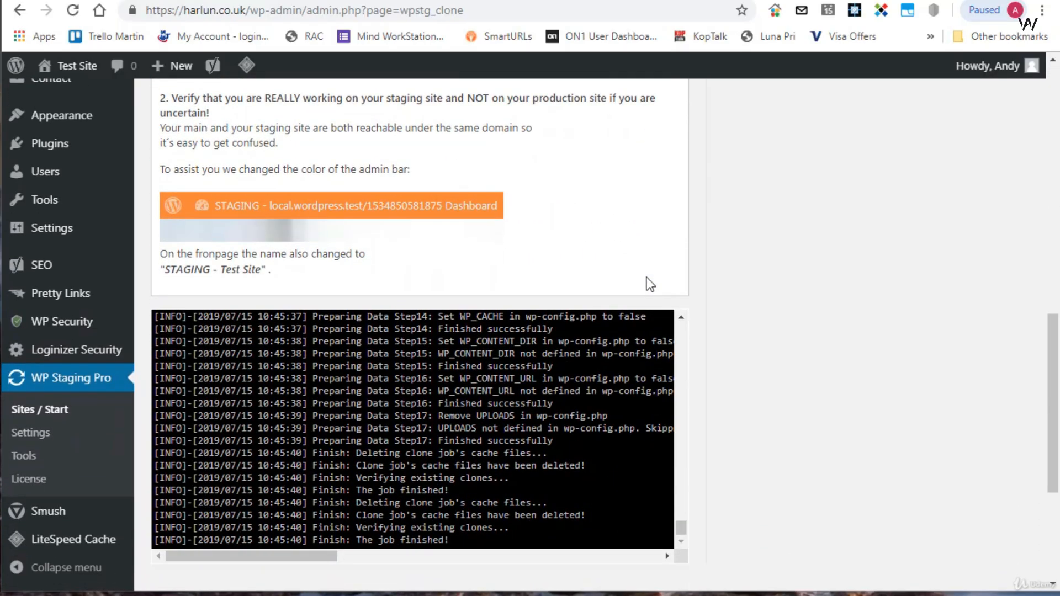
- Go to the WP Staging Pro start page, open the stage-plugin staging site and log in with the prefilled credentials
scroll(645, 274, "down", 4)
scroll(645, 274, "up", 12)
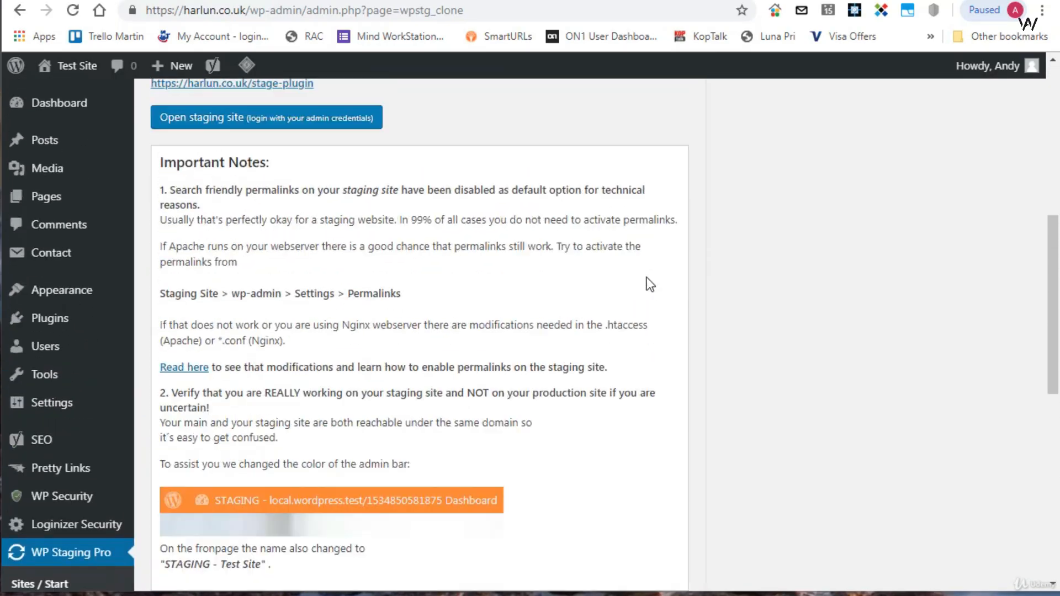
scroll(67, 299, "down", 6)
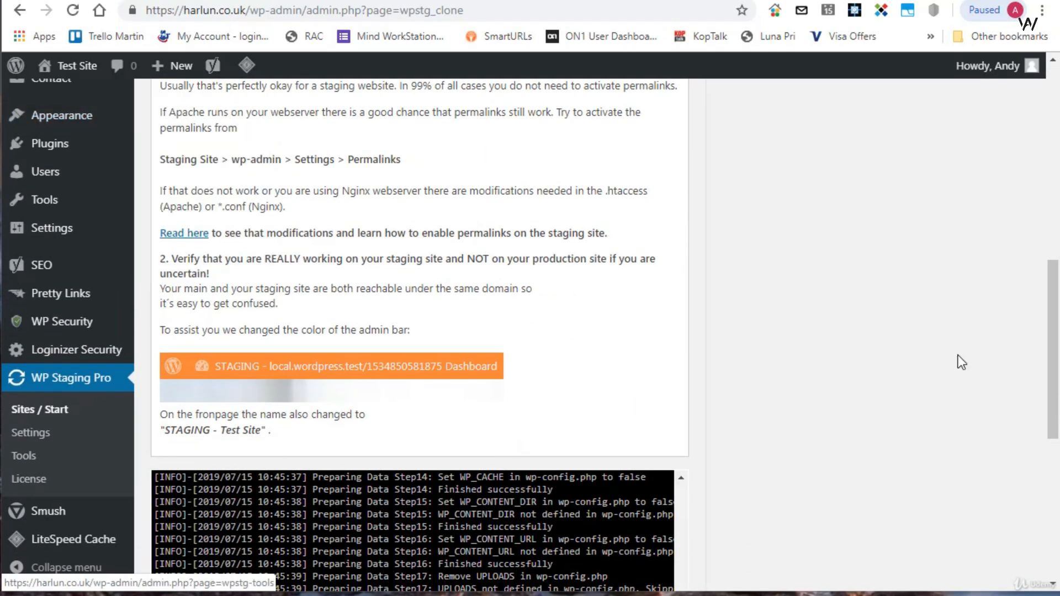
left_click(22, 415)
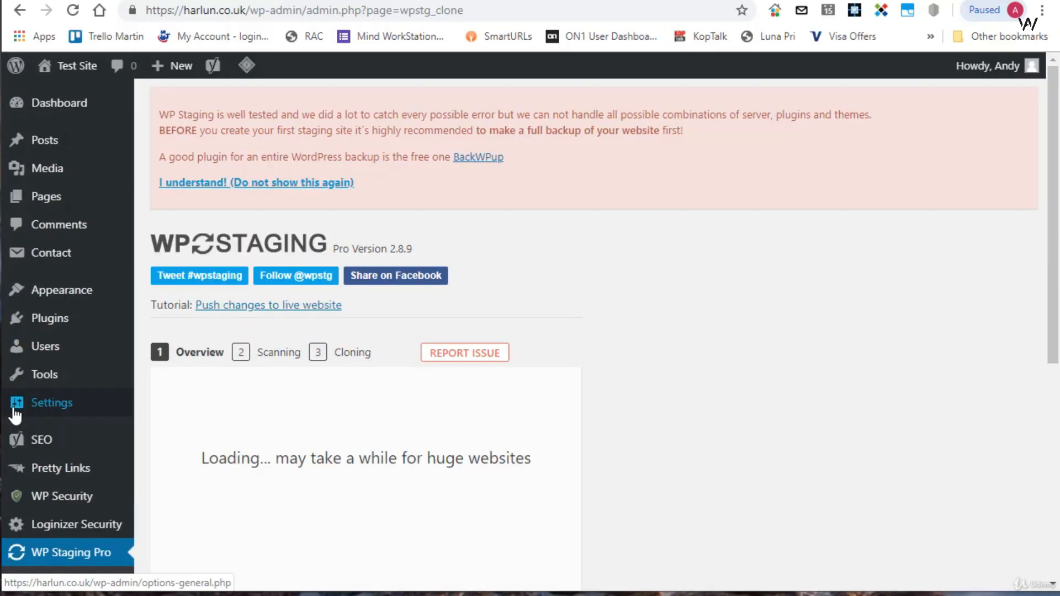
scroll(655, 317, "down", 3)
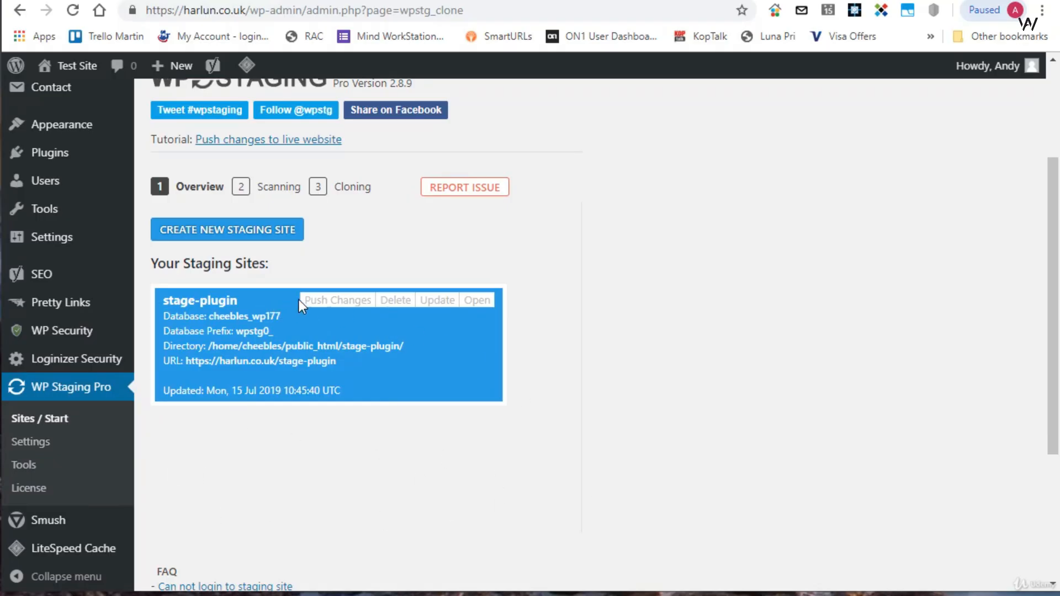
left_click(482, 302)
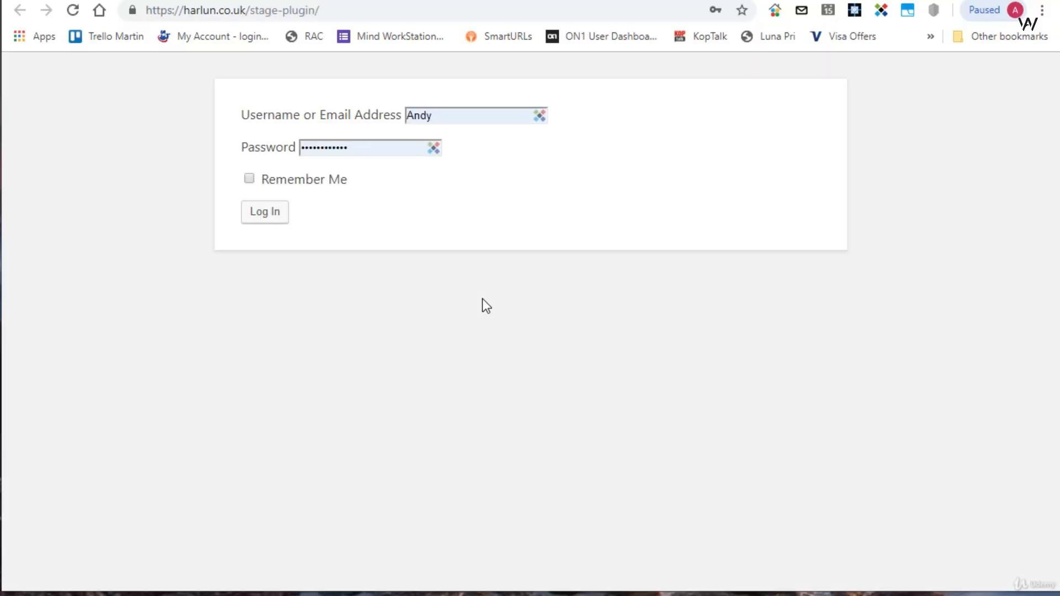
left_click(266, 217)
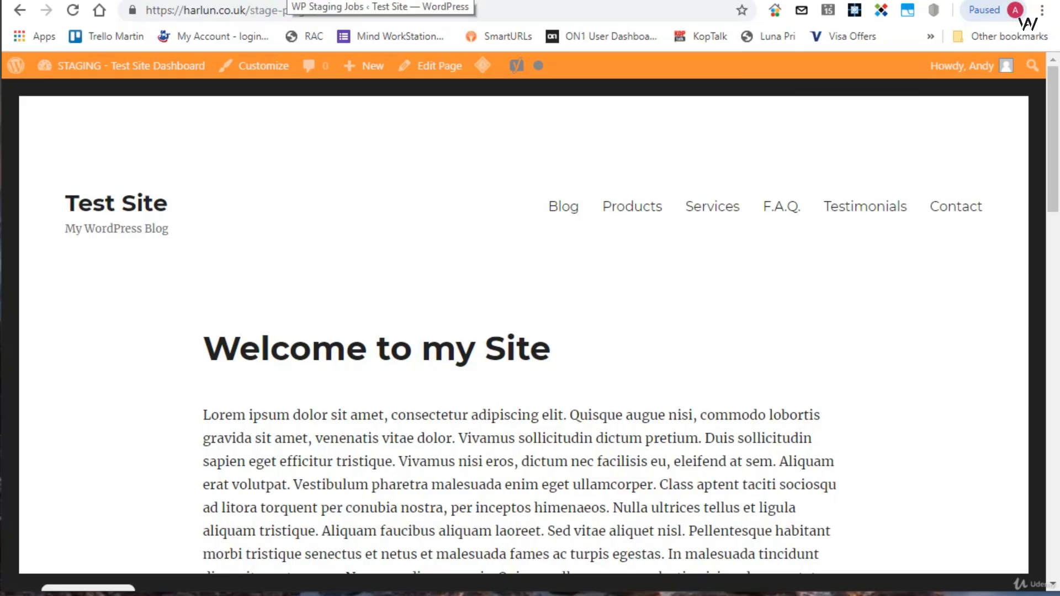
- Compare the admin bar colour of the live site's dashboard with that of the staging site
left_click(287, 1)
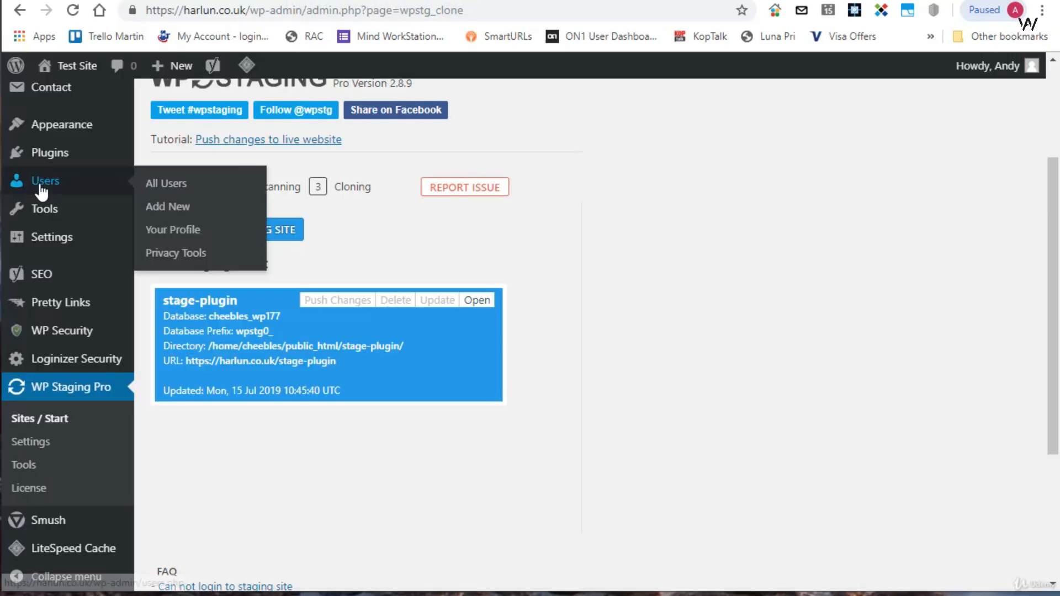
scroll(48, 188, "up", 3)
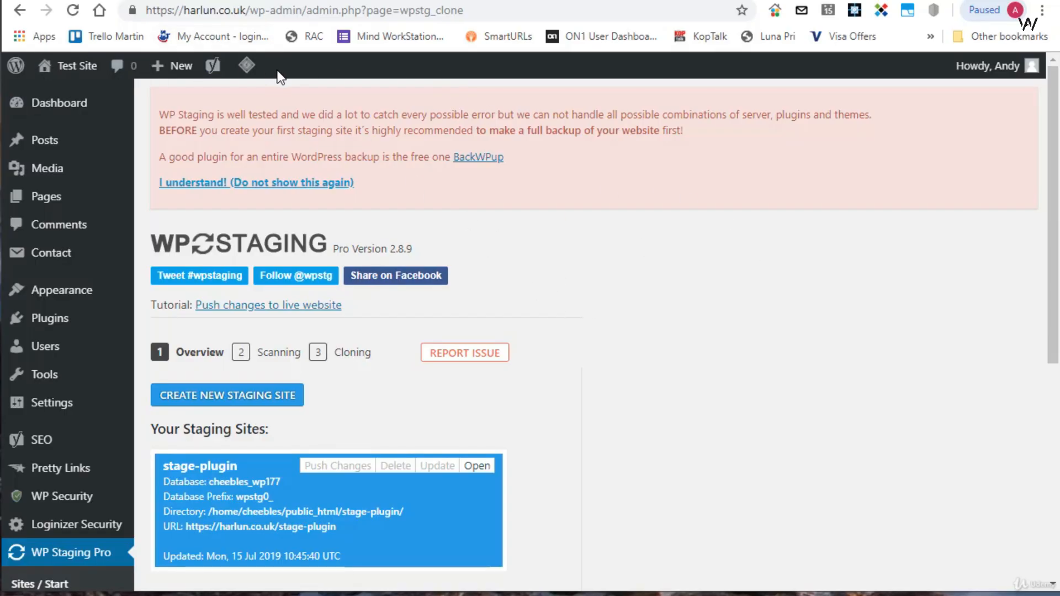
left_click(464, 1)
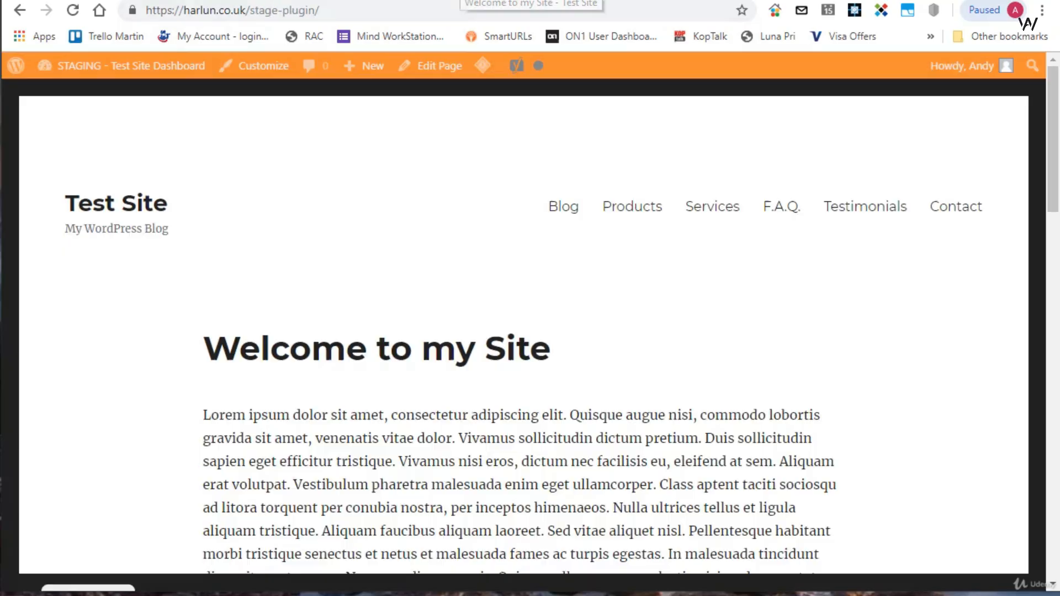
- Activate the Astra theme in the staging site's dashboard
mouse_move(157, 71)
left_click(65, 97)
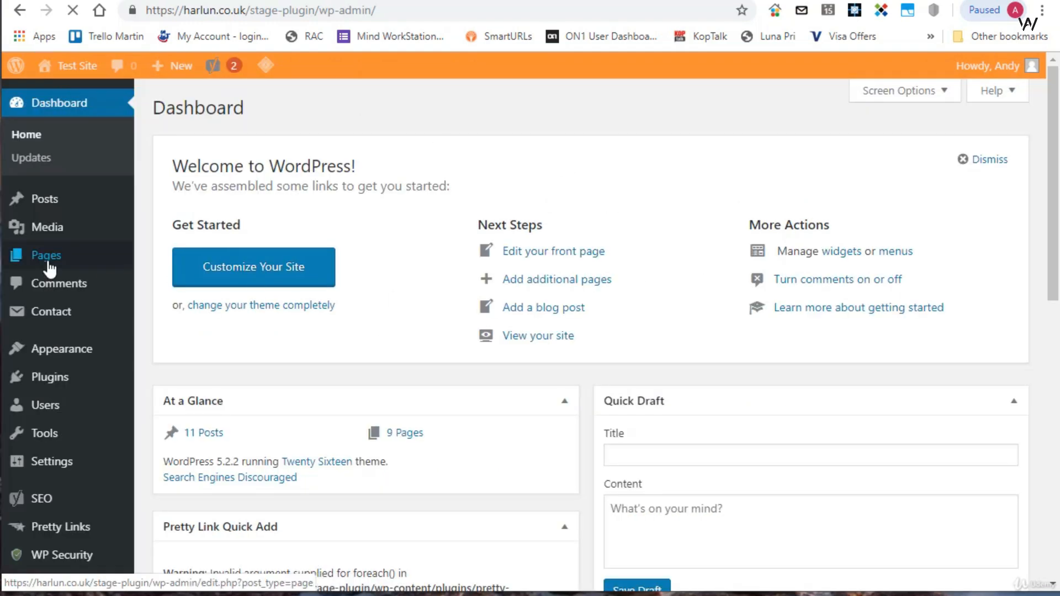
mouse_move(80, 350)
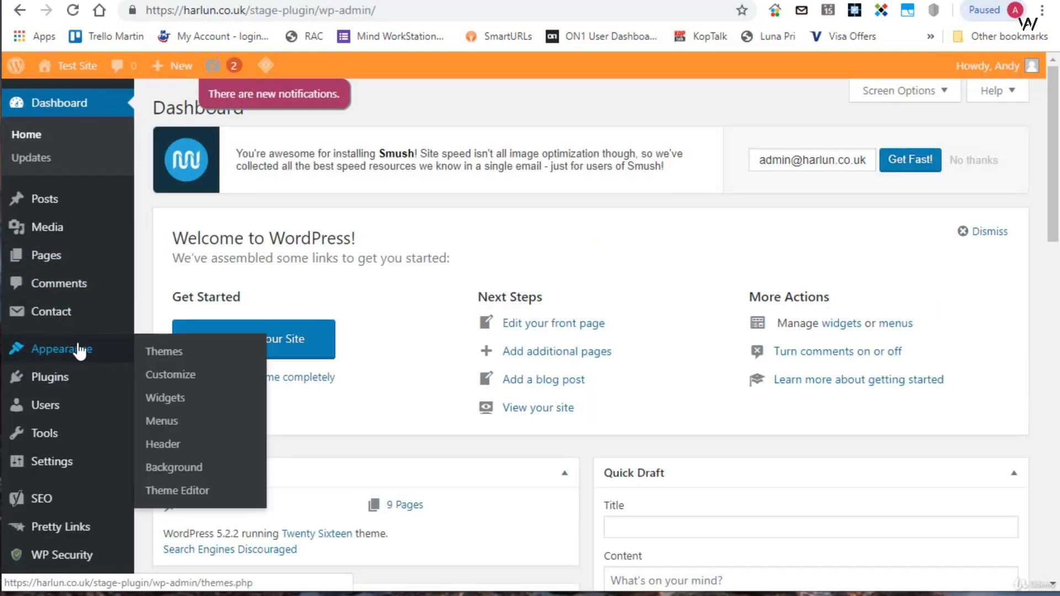
left_click(164, 354)
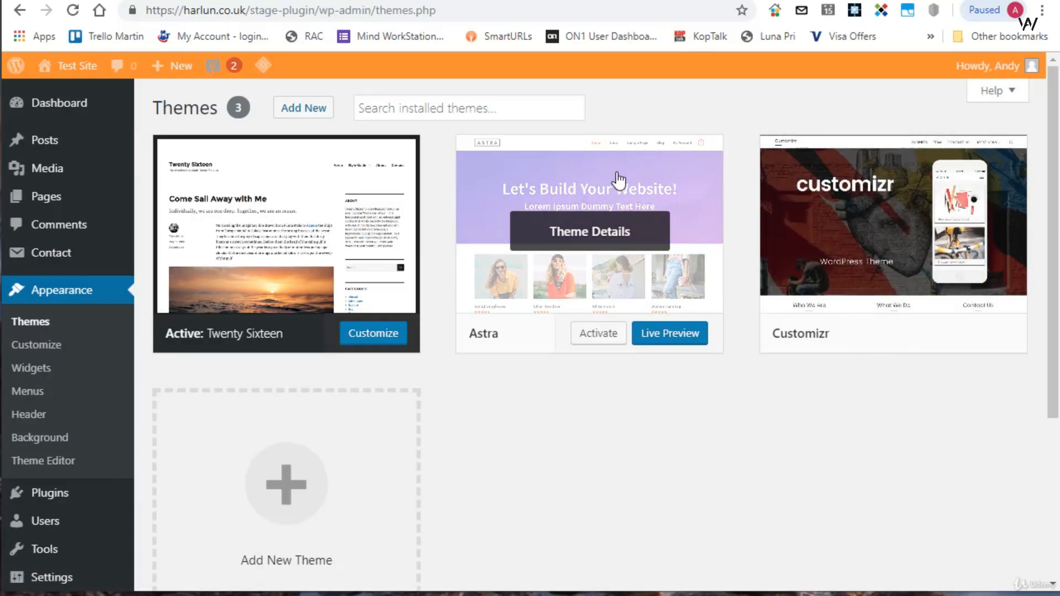
left_click(583, 337)
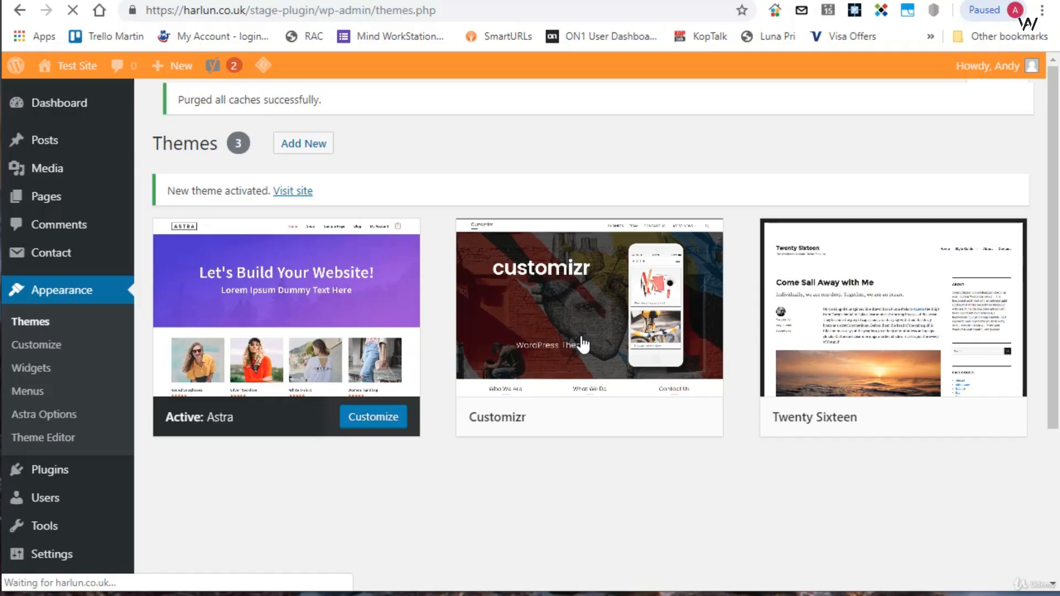
- Open the staging and live front pages in new tabs and compare their themes and layouts
mouse_move(69, 67)
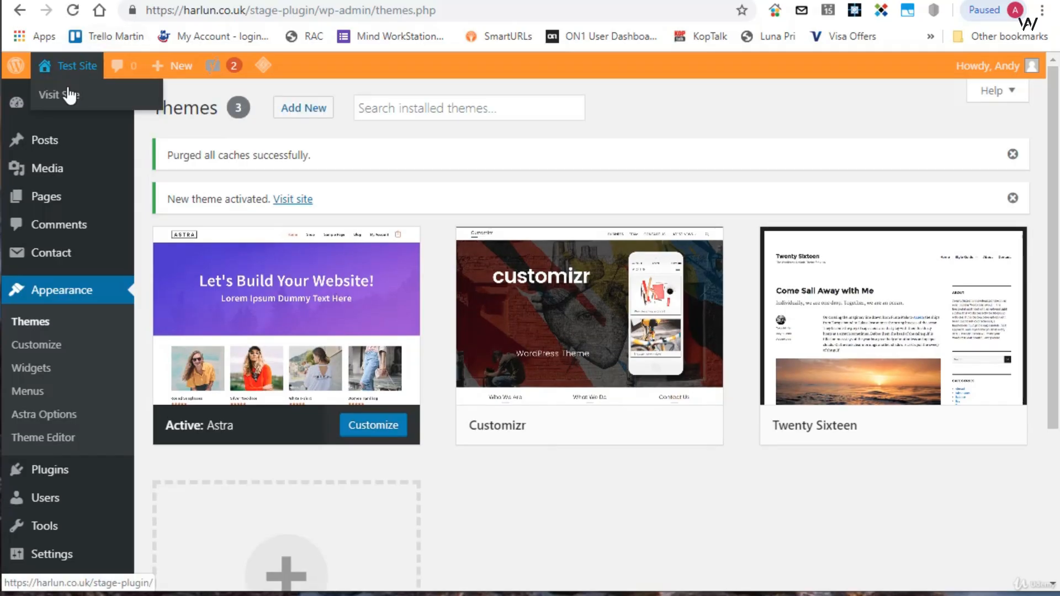
right_click(69, 95)
left_click(127, 127)
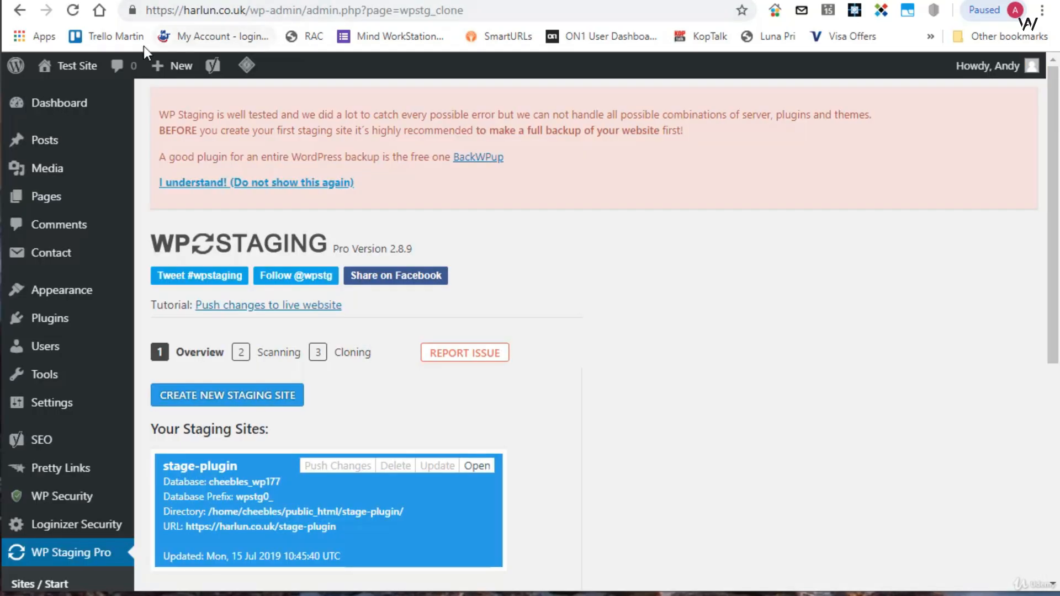
mouse_move(55, 69)
right_click(52, 96)
left_click(74, 106)
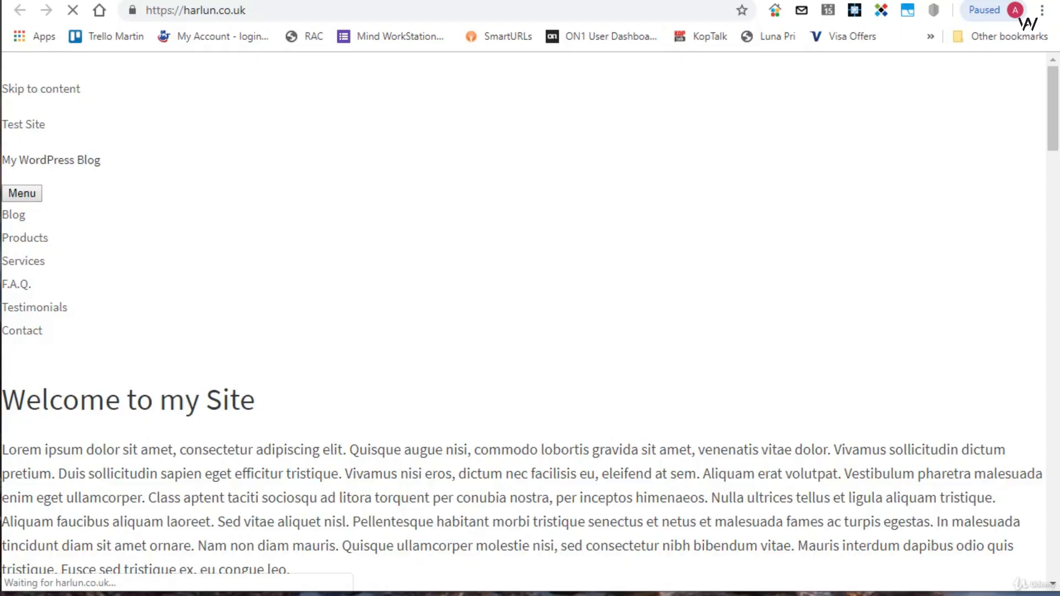
scroll(770, 198, "down", 10)
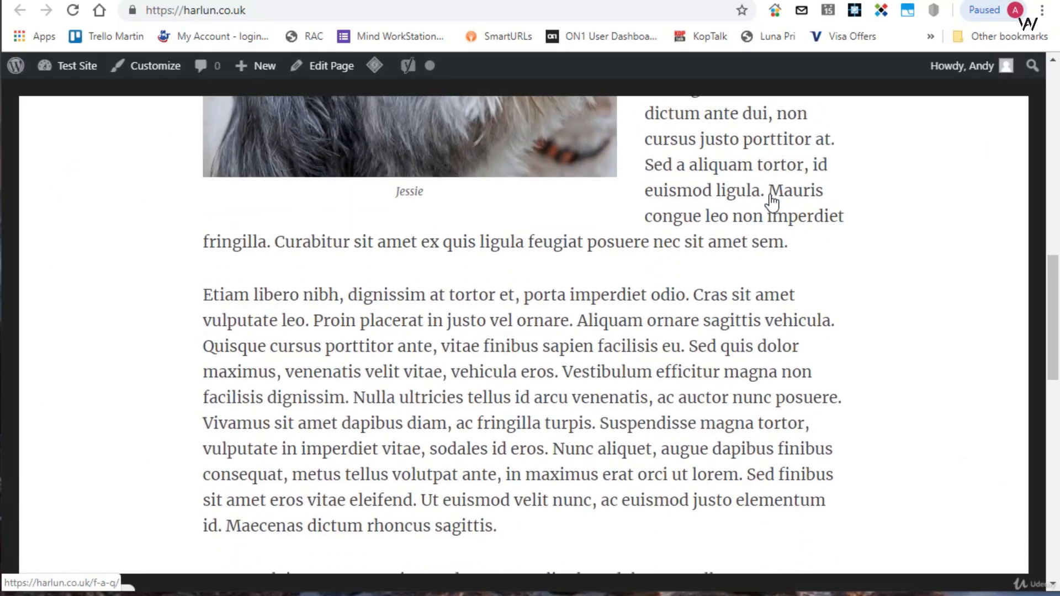
scroll(770, 199, "up", 9)
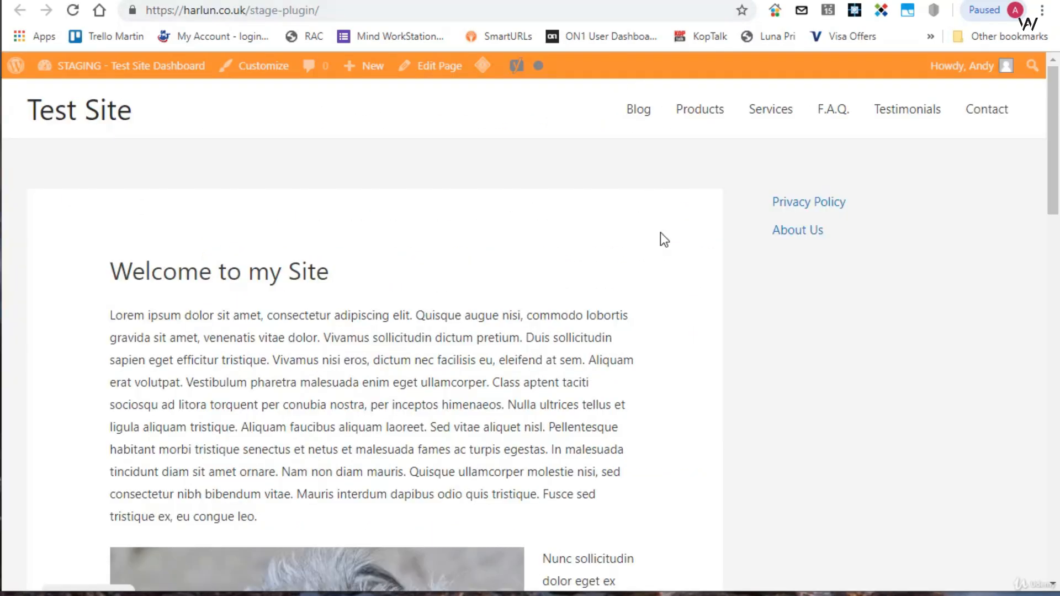
scroll(574, 187, "down", 10)
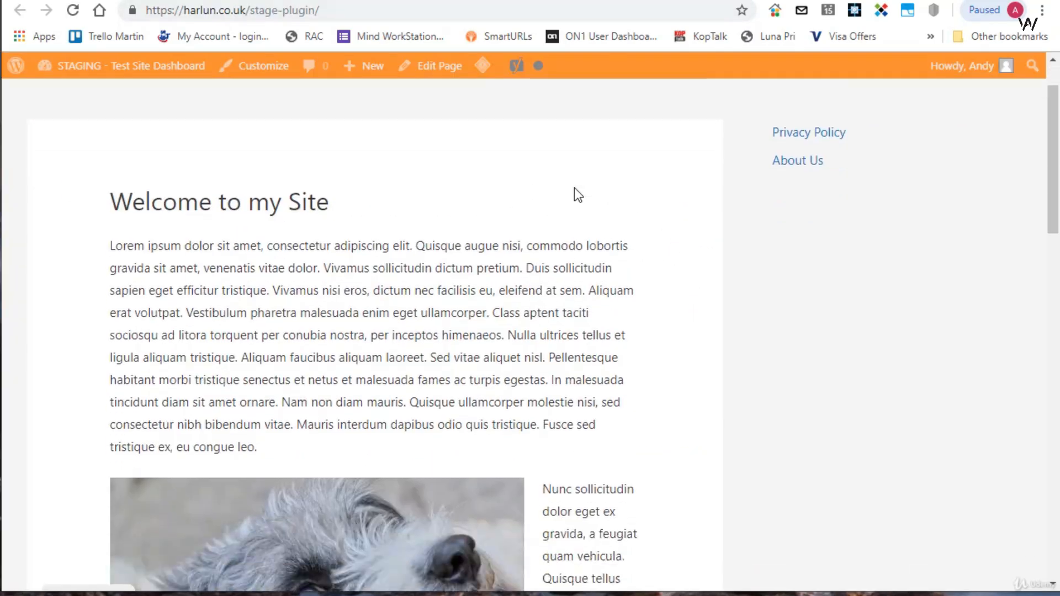
scroll(574, 188, "up", 10)
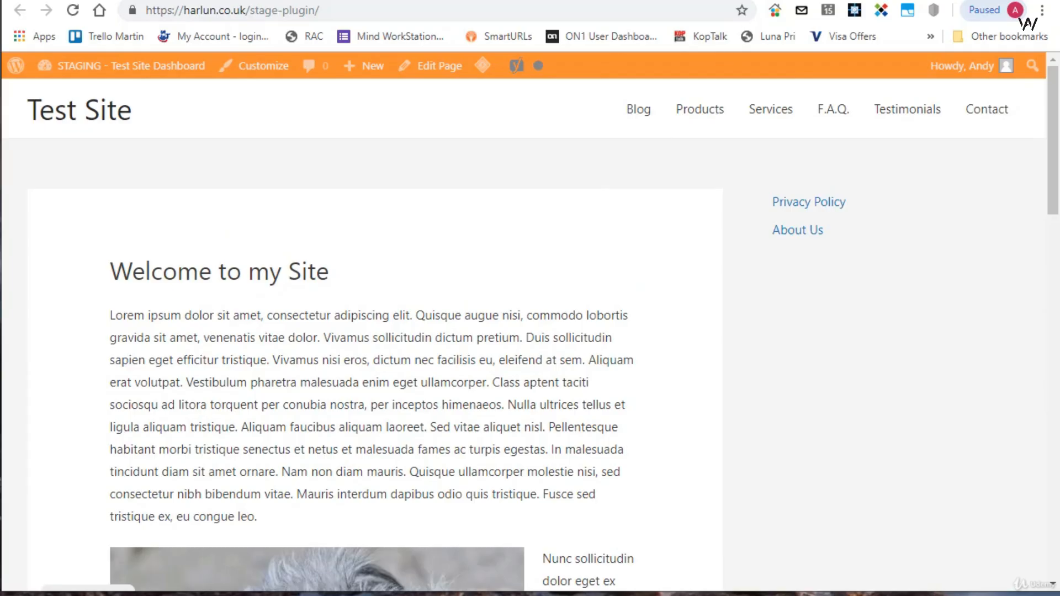
- Open the staging site's "Welcome to my Site" front page for editing and delete the dog picture from its content
left_click(497, 1)
left_click(652, 1)
left_click(458, 1)
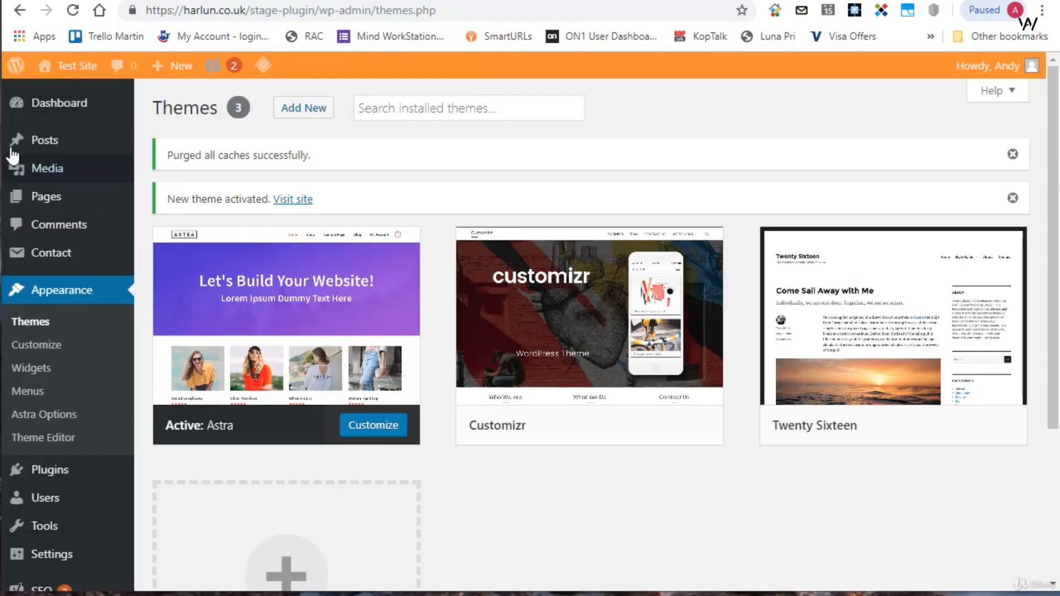
mouse_move(44, 203)
left_click(171, 203)
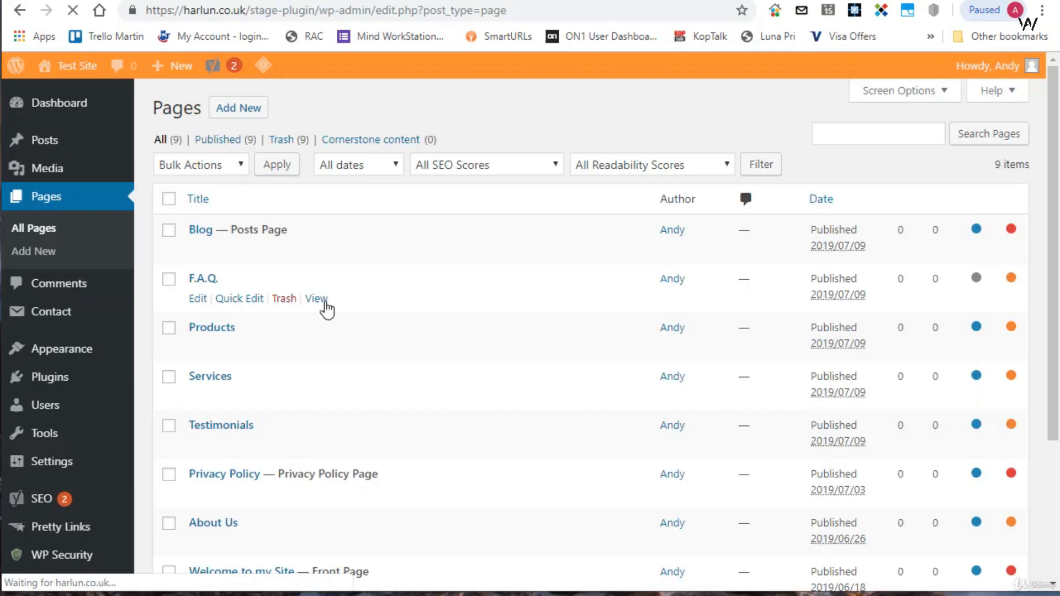
scroll(324, 306, "down", 4)
left_click(227, 376)
left_click(456, 296)
key("Delete")
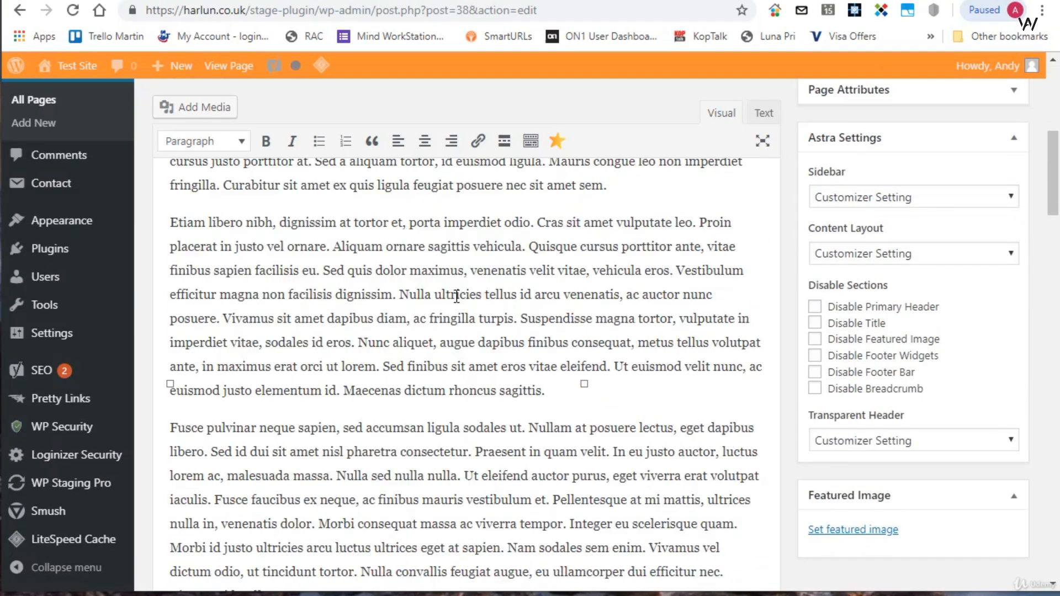
- Add a new line reading "Picture deleted" below the first paragraph of the page
scroll(372, 296, "up", 3)
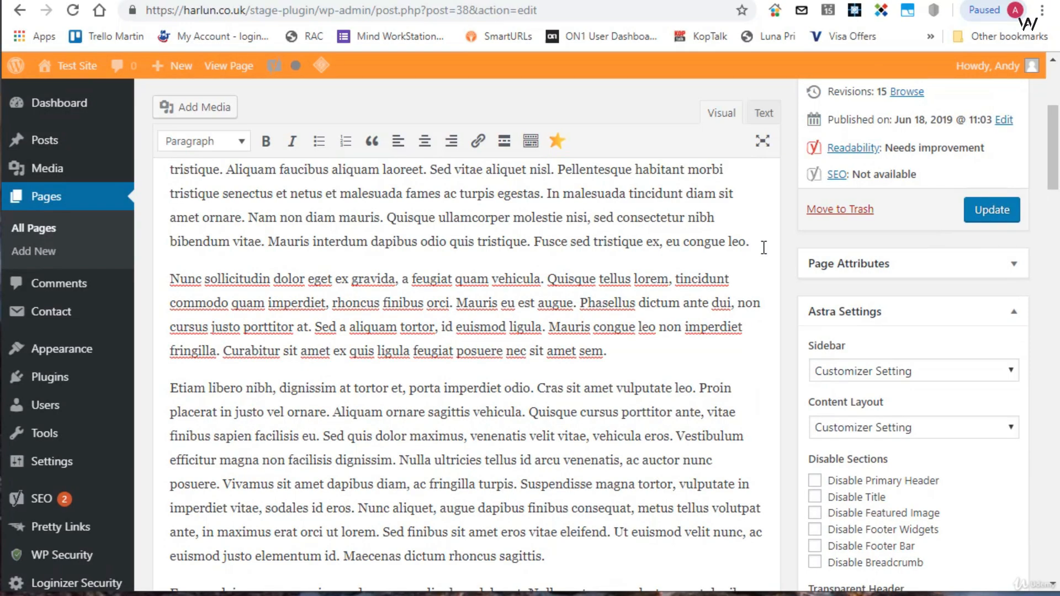
left_click(740, 246)
key("Return")
type("Pictur")
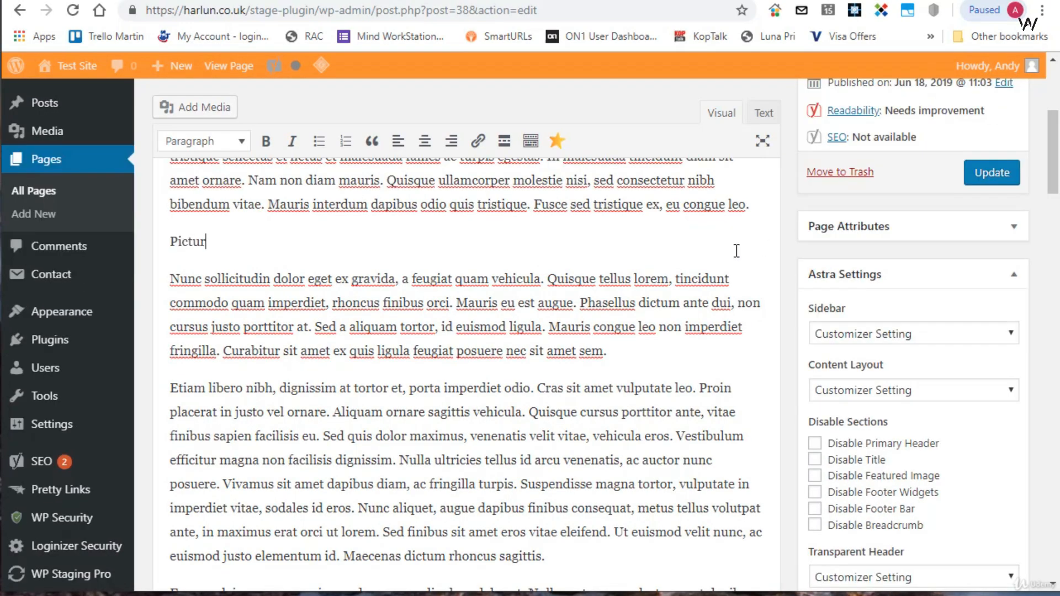
type("e deleted")
- Format the "Picture deleted" line as Heading 2 and update the page
left_click_drag(286, 238, 159, 238)
left_click(238, 144)
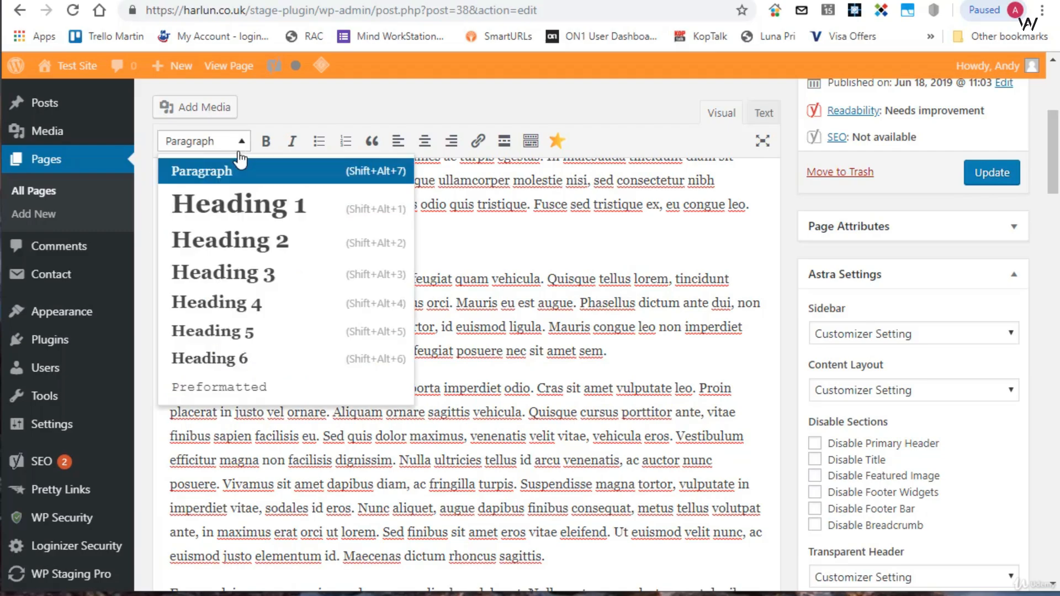
left_click(232, 241)
left_click(993, 172)
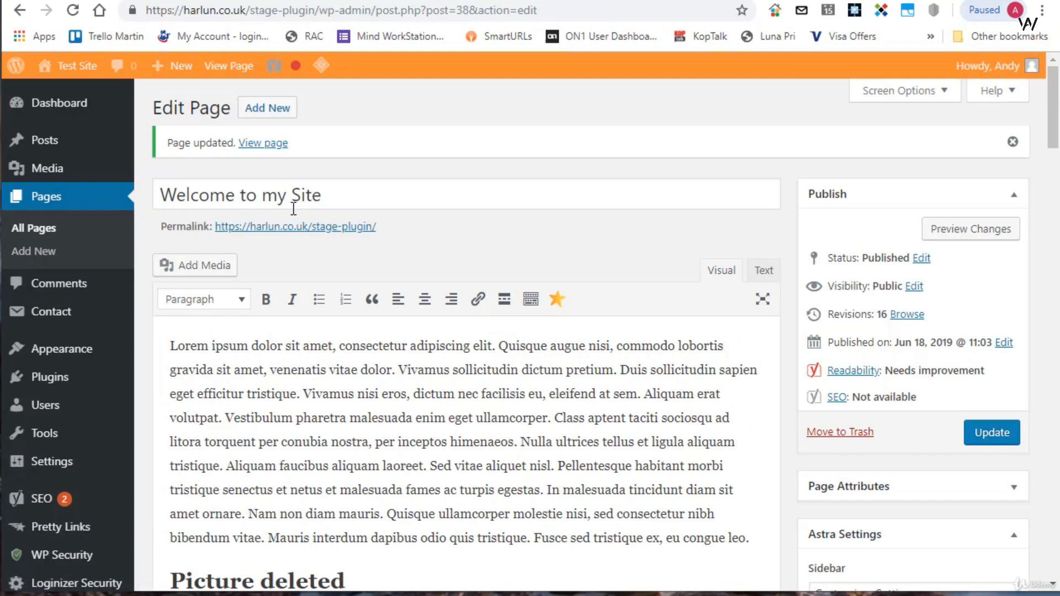
- View the edited staging front page in a new tab and check the heading and removed picture
right_click(295, 235)
left_click(353, 257)
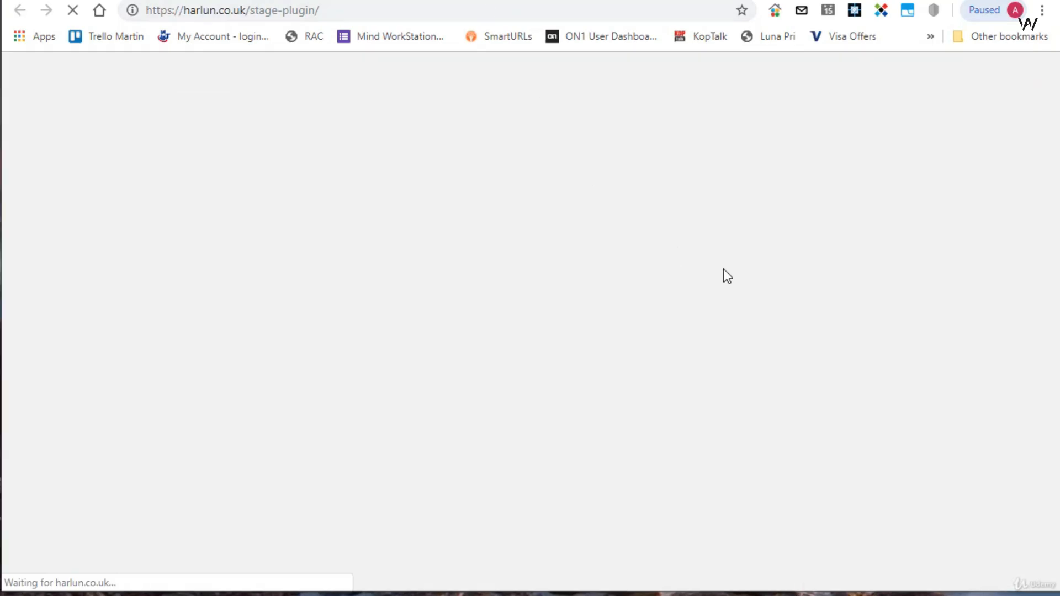
scroll(475, 291, "down", 3)
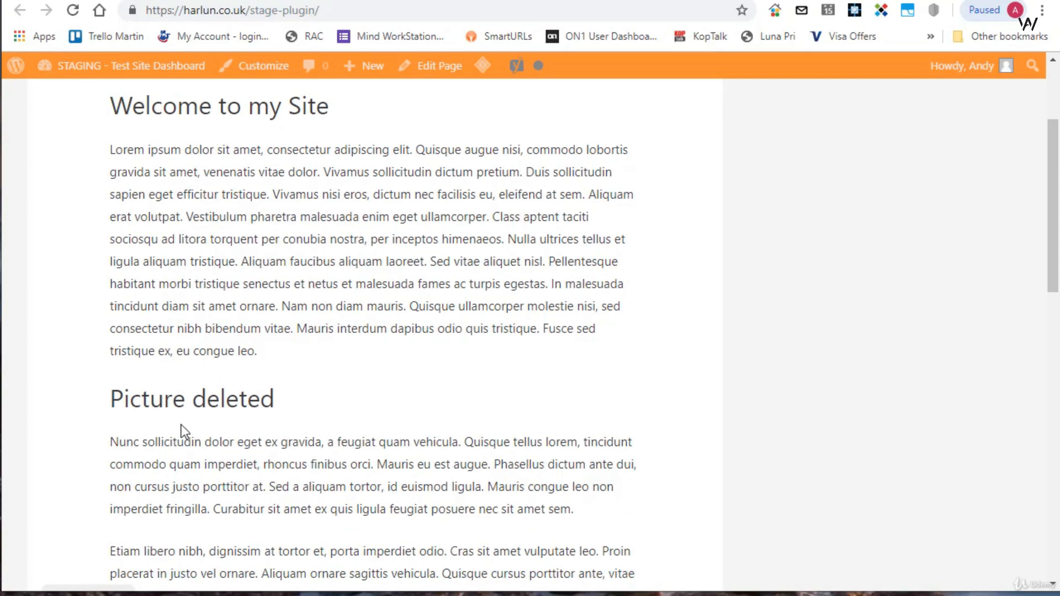
scroll(182, 172, "up", 3)
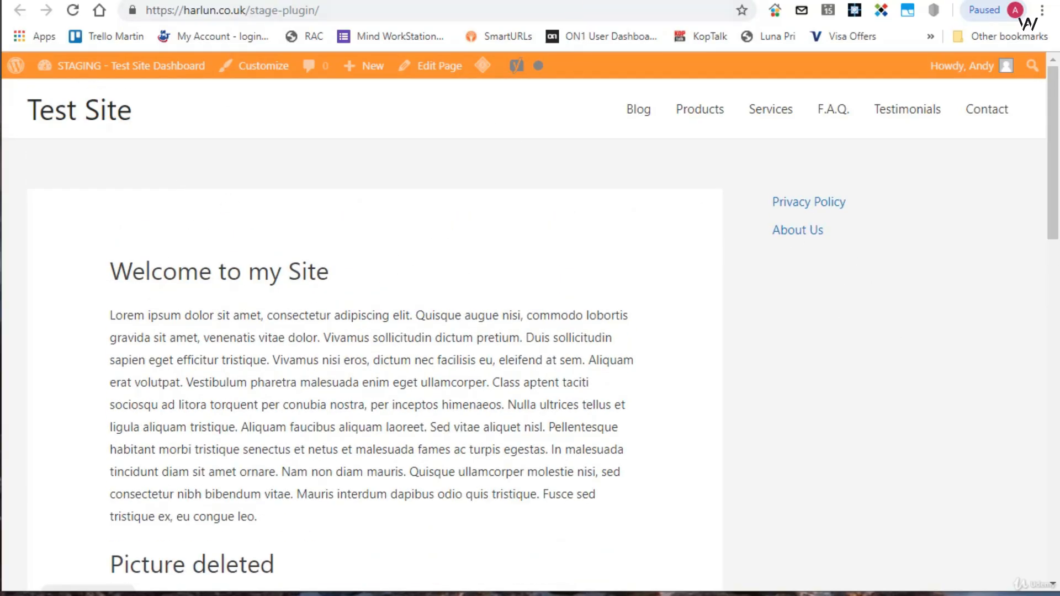
- Add an Image widget to the Main Sidebar of the staging site, below the Navigation Menu widget
left_click(366, 1)
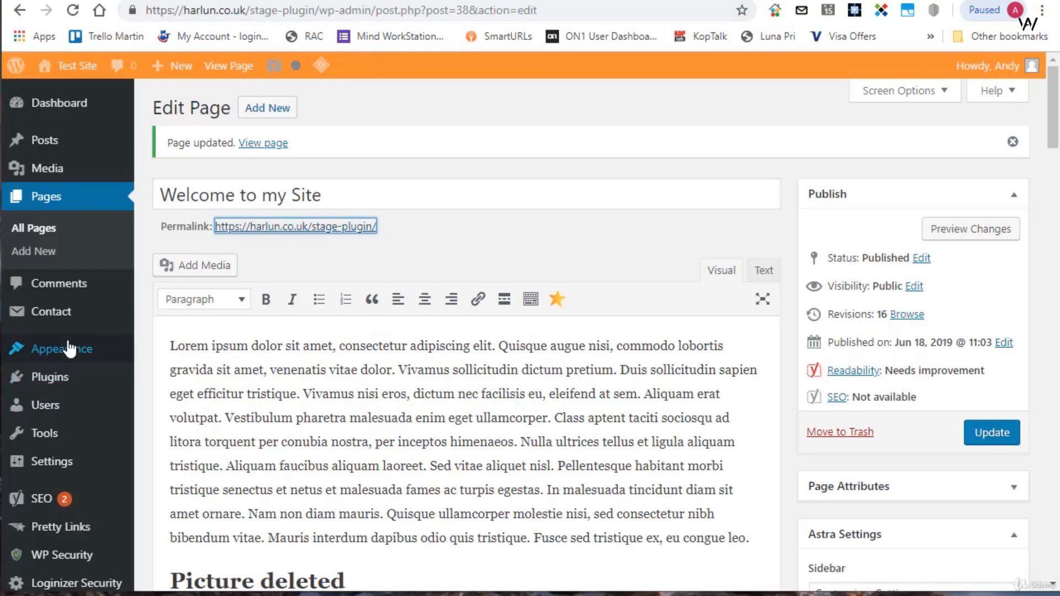
mouse_move(67, 343)
left_click(169, 402)
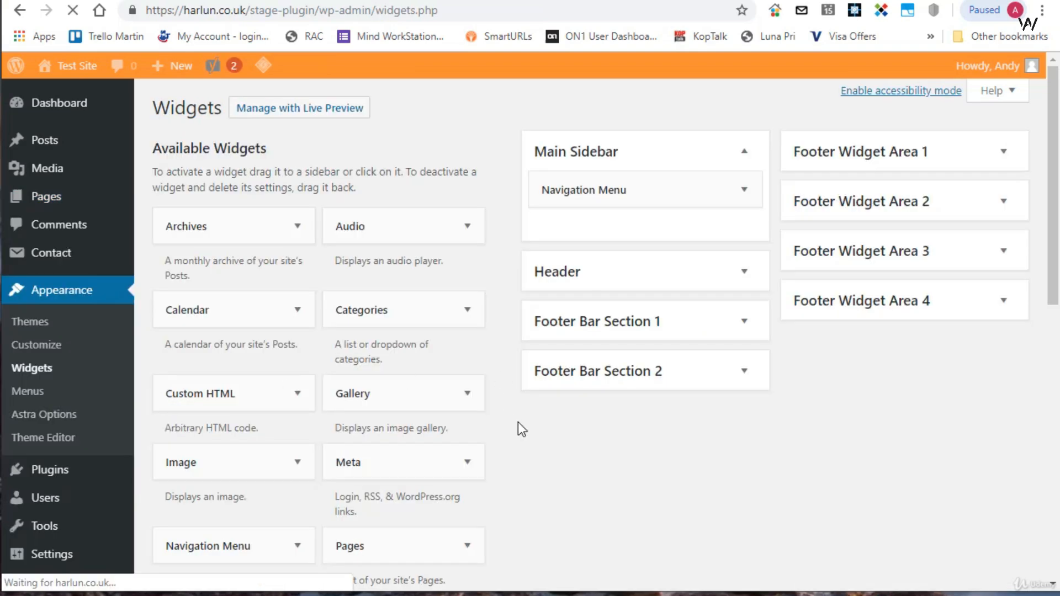
scroll(612, 451, "down", 2)
scroll(612, 451, "up", 2)
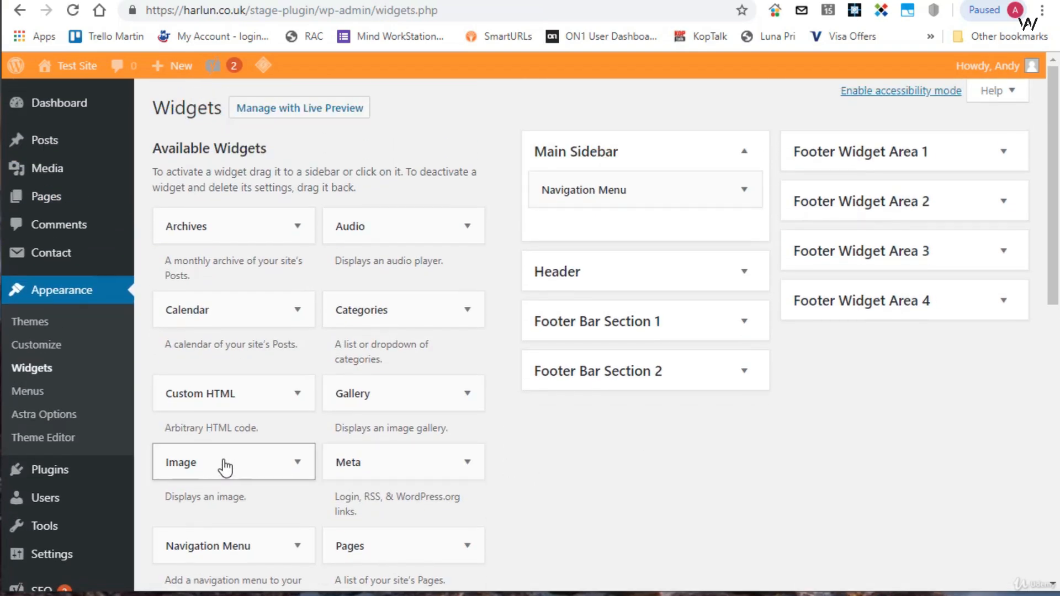
left_click_drag(197, 484, 607, 242)
- Assign discus-fish-1943755_1280.jpg from the media library to the sidebar Image widget and save the widget
left_click(636, 331)
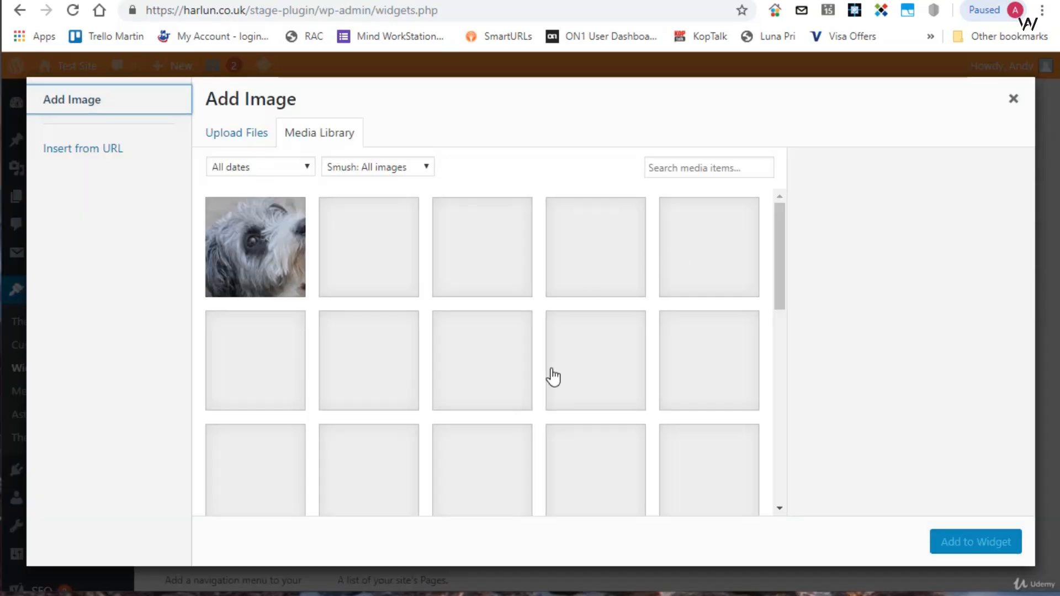
left_click(375, 259)
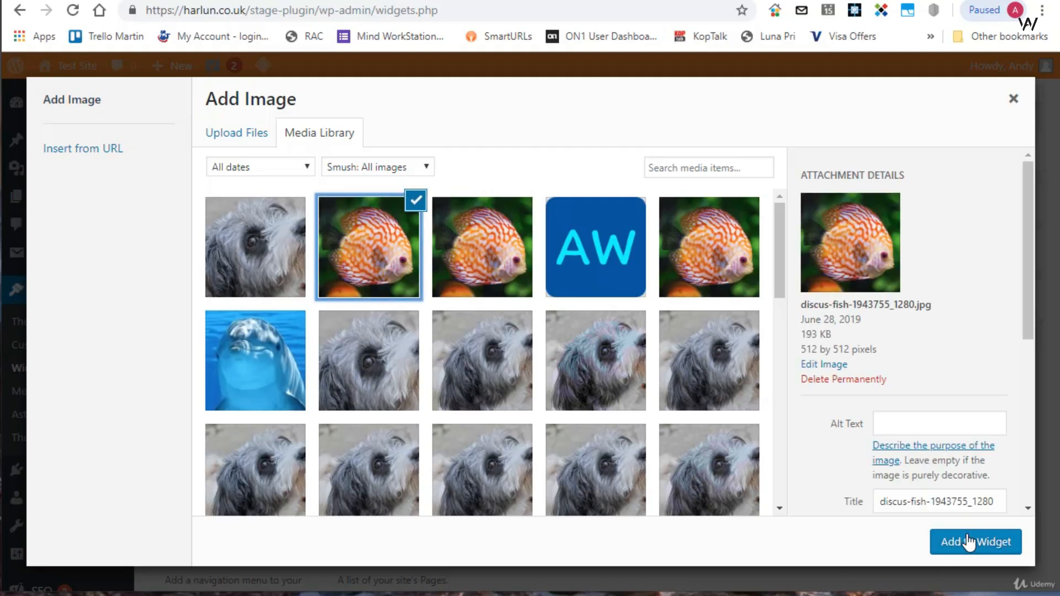
left_click(963, 542)
scroll(801, 484, "down", 2)
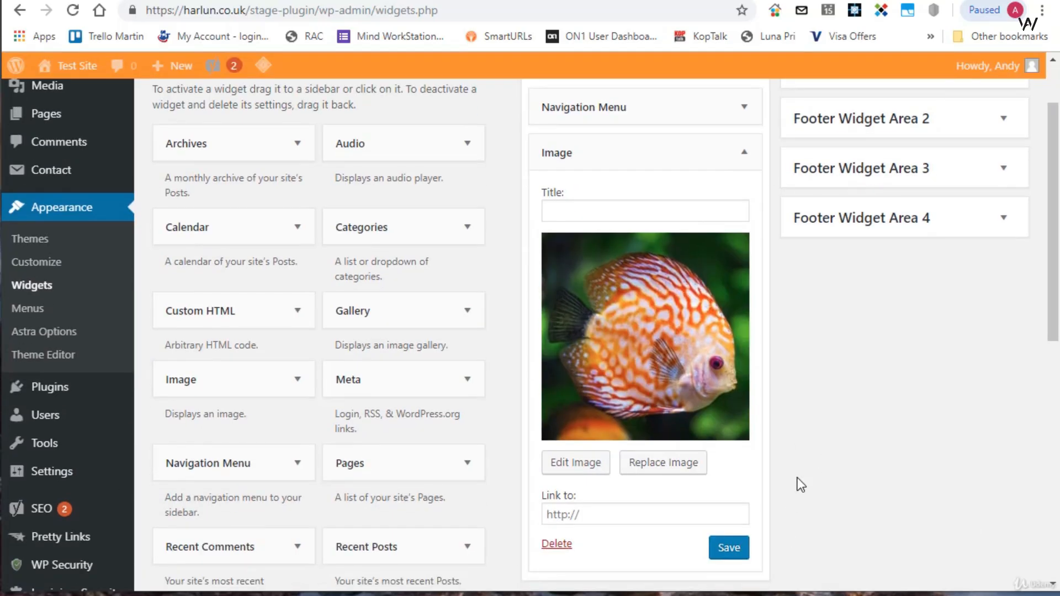
left_click(725, 549)
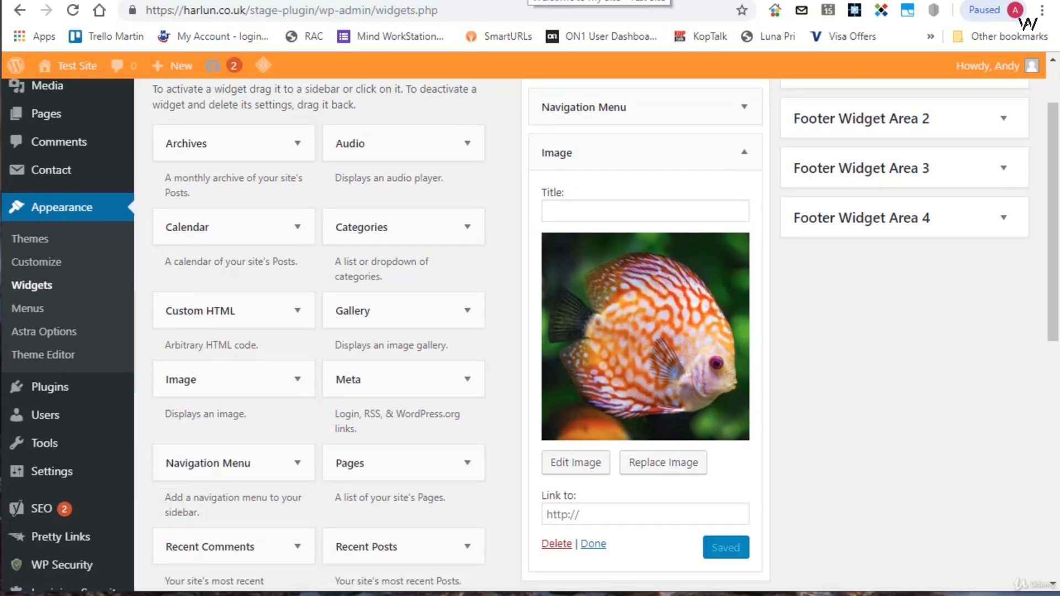
- Purge the cached staging front page and check it for the fish image in the sidebar
left_click(527, 1)
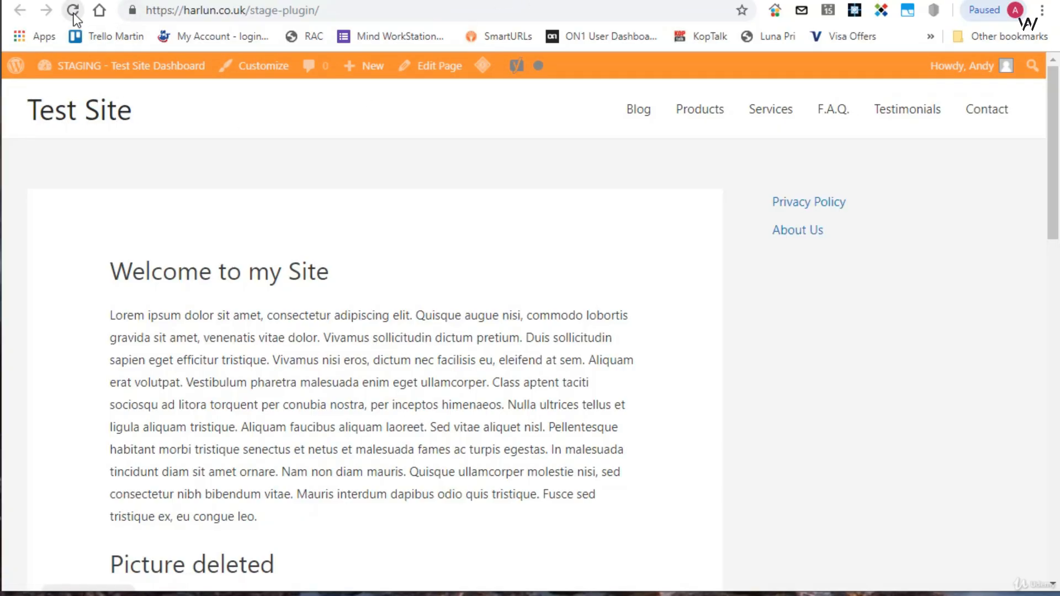
mouse_move(483, 66)
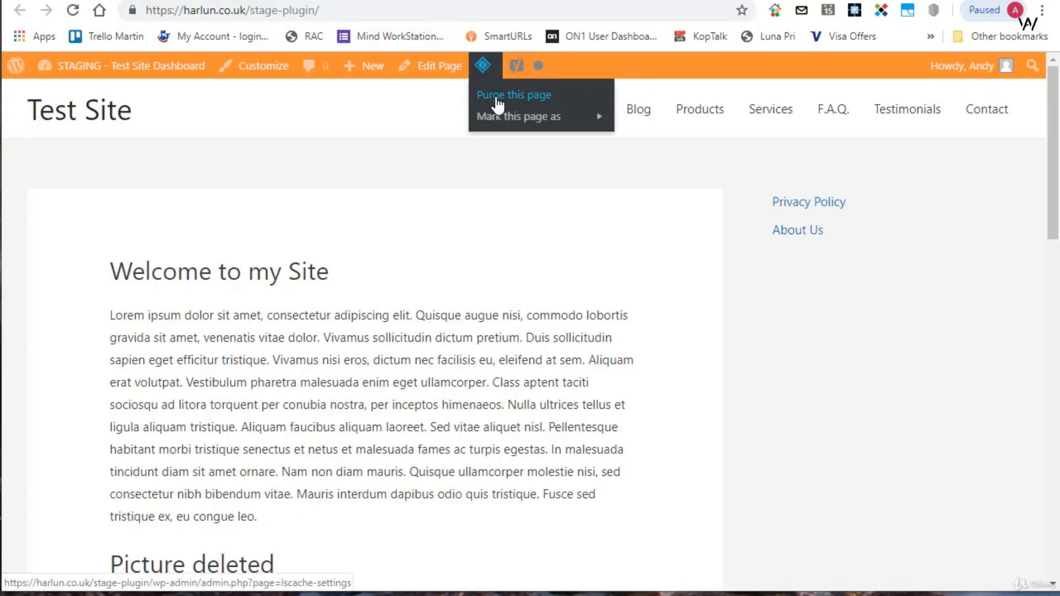
left_click(499, 101)
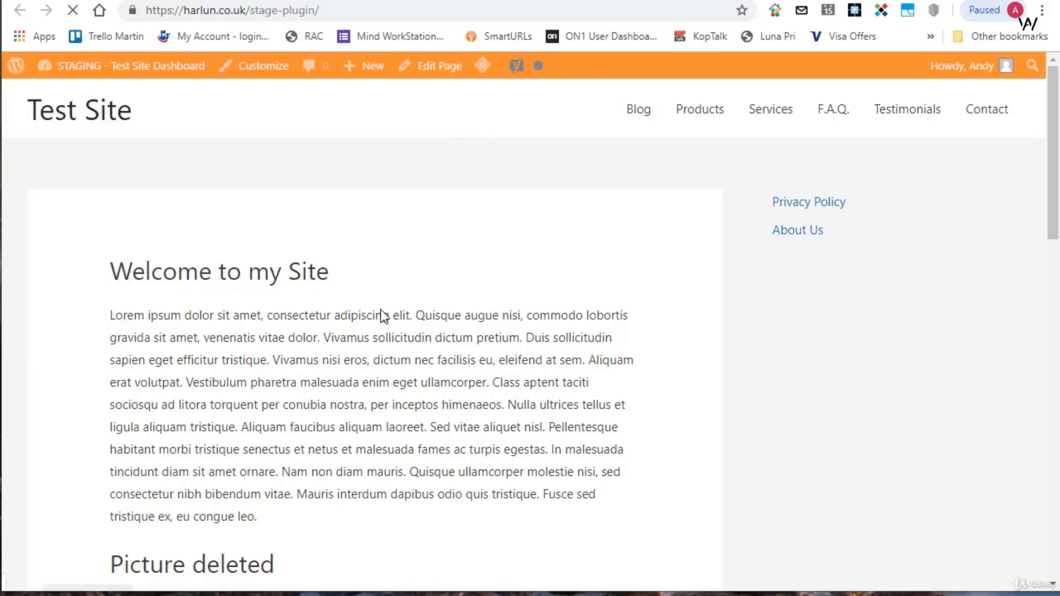
scroll(967, 205, "down", 10)
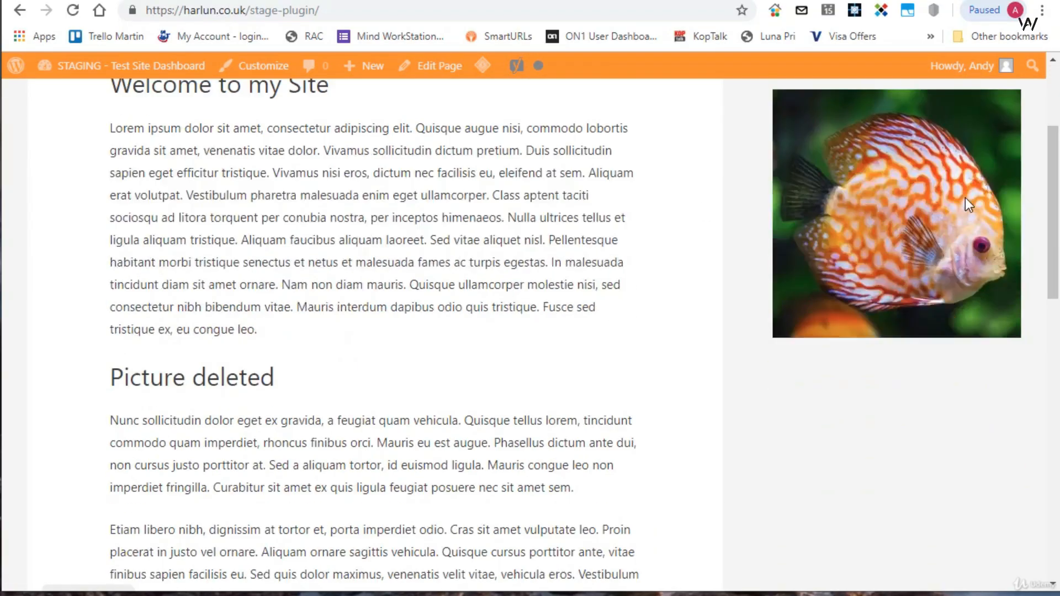
scroll(964, 203, "up", 8)
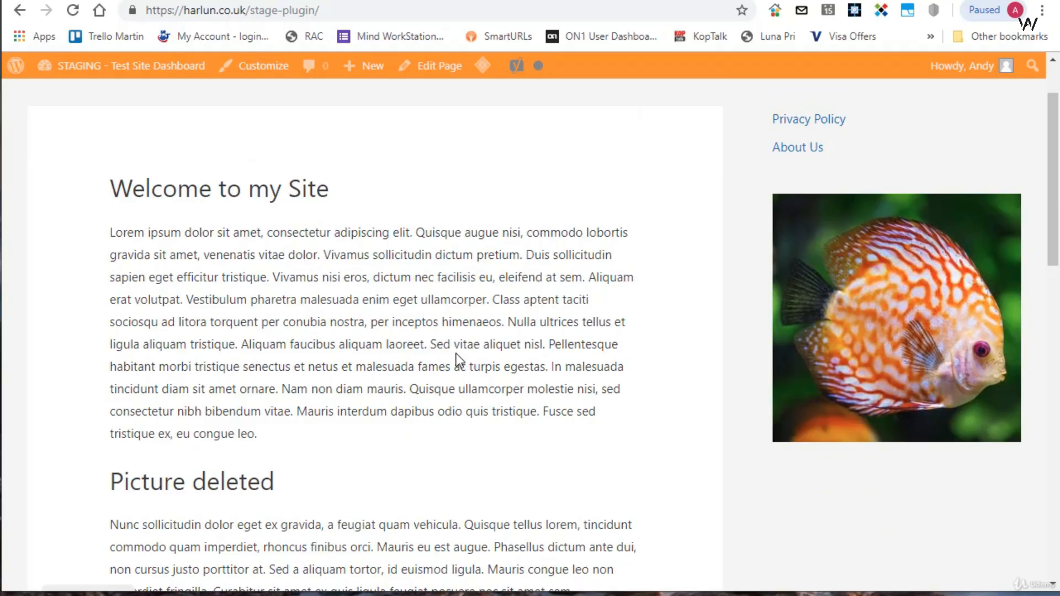
scroll(456, 353, "up", 2)
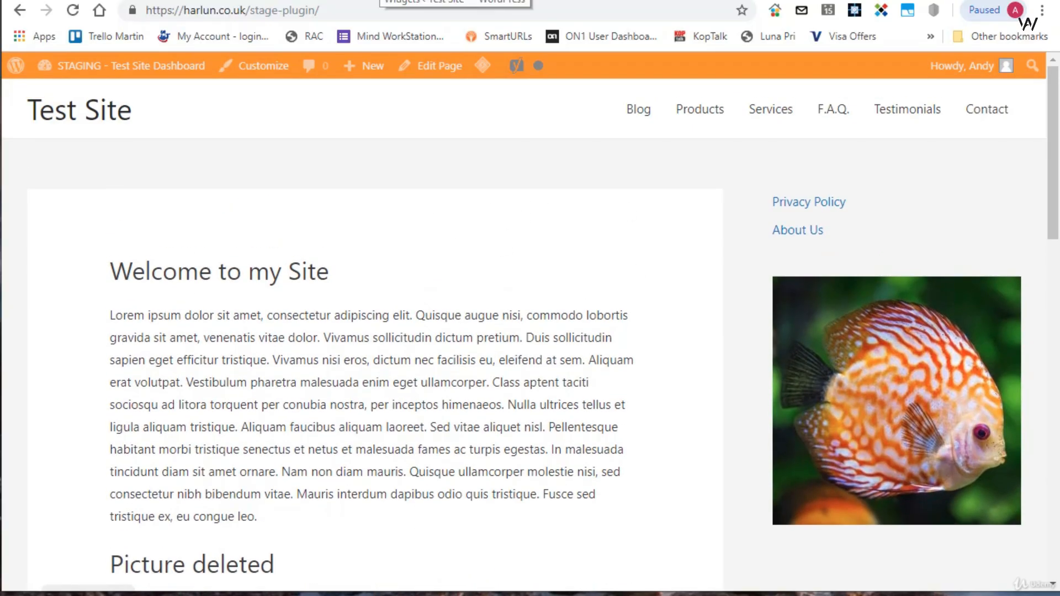
- Try to reach the push function through WP Staging Pro's Sites / Start page in the staging site's admin
left_click(485, 1)
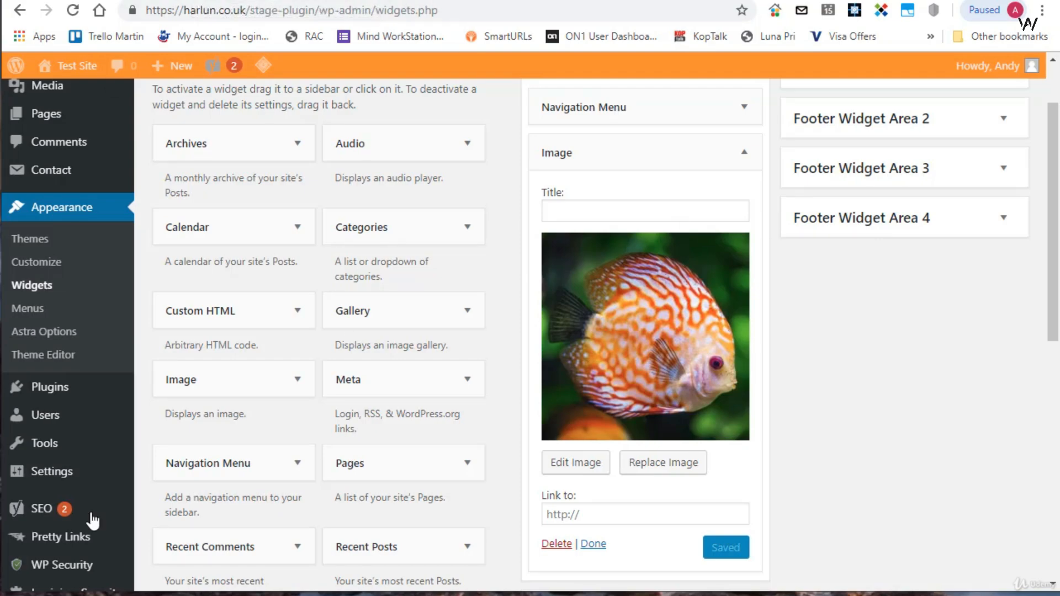
scroll(71, 338, "down", 6)
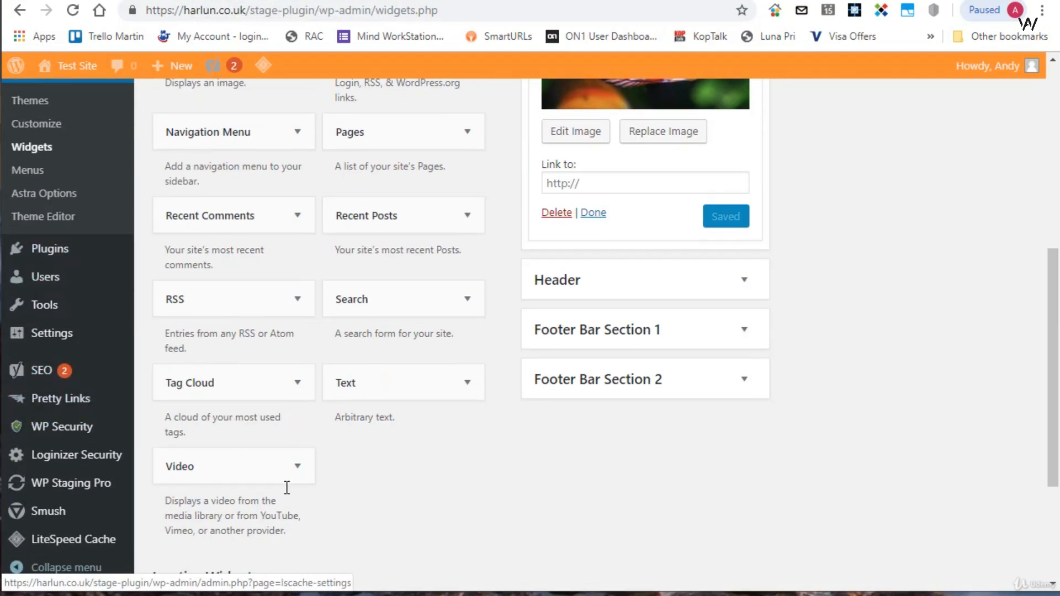
mouse_move(77, 491)
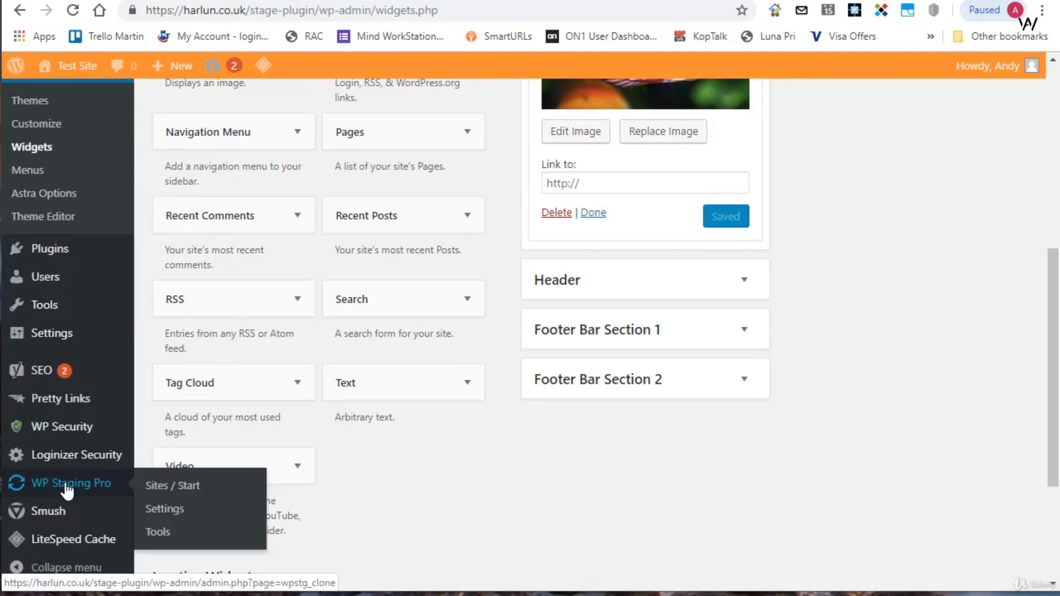
left_click(156, 488)
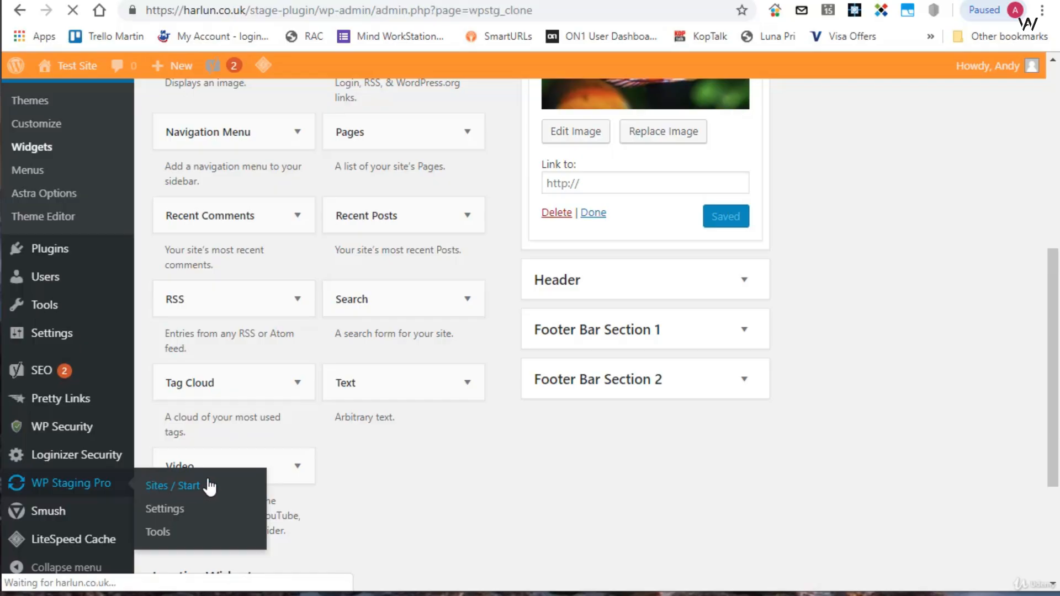
scroll(817, 264, "down", 3)
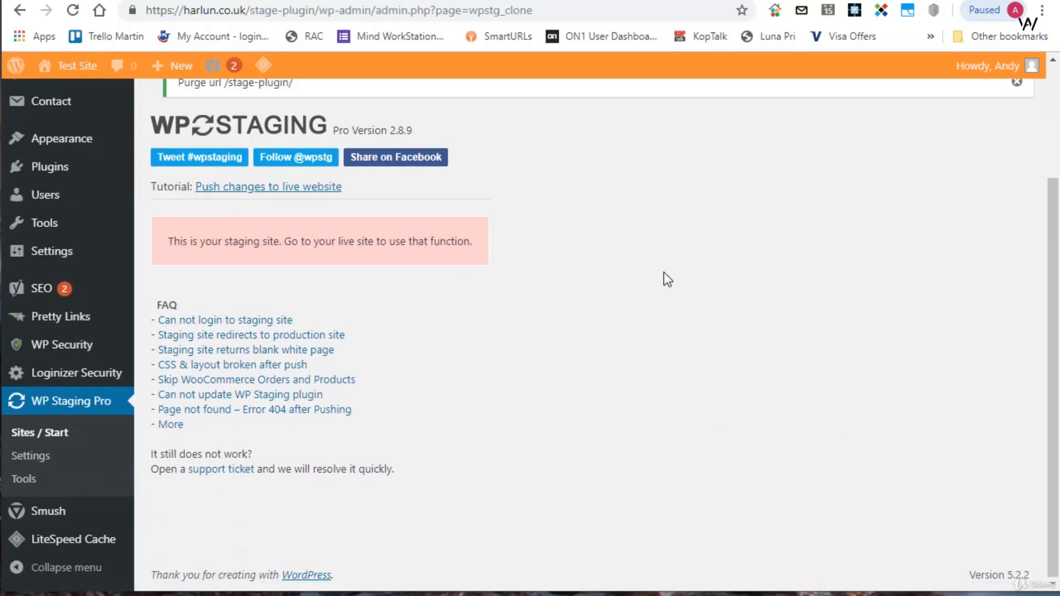
scroll(473, 395, "up", 1)
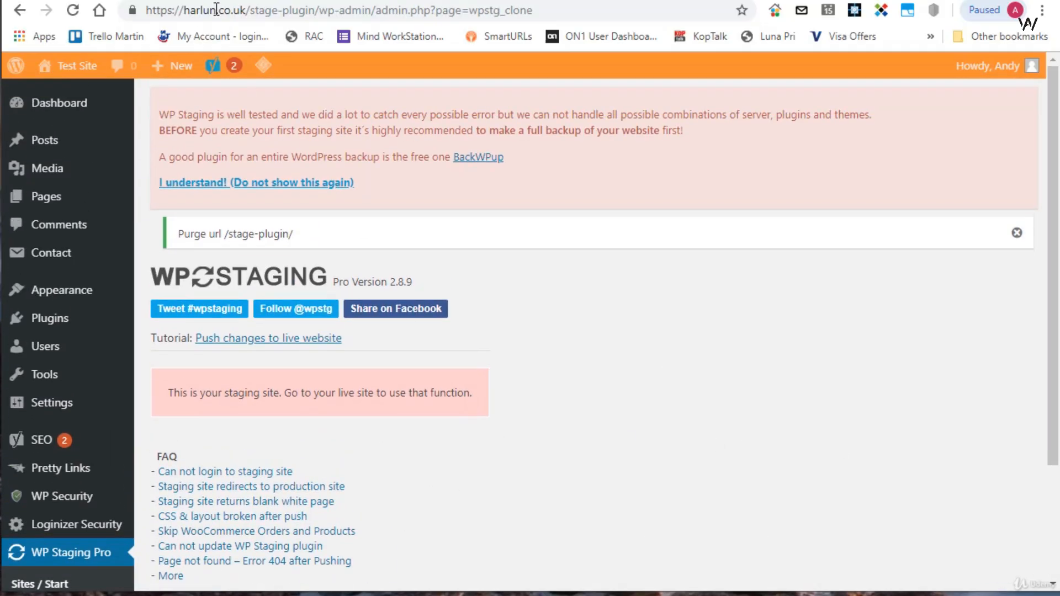
- Switch to the live site's admin and open the WP Staging Pro list of staging sites
left_click(276, 1)
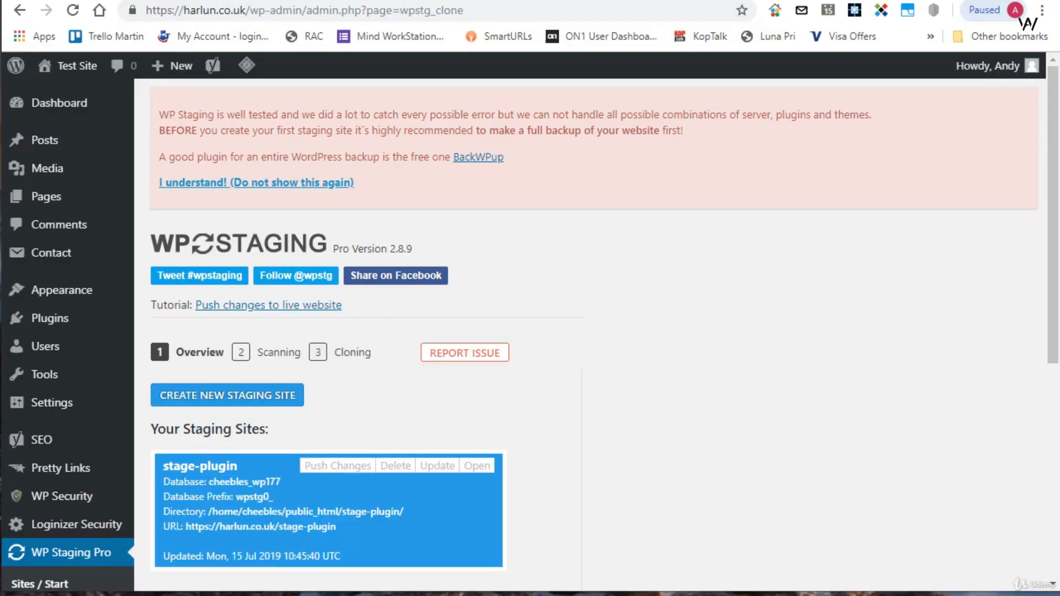
left_click(57, 104)
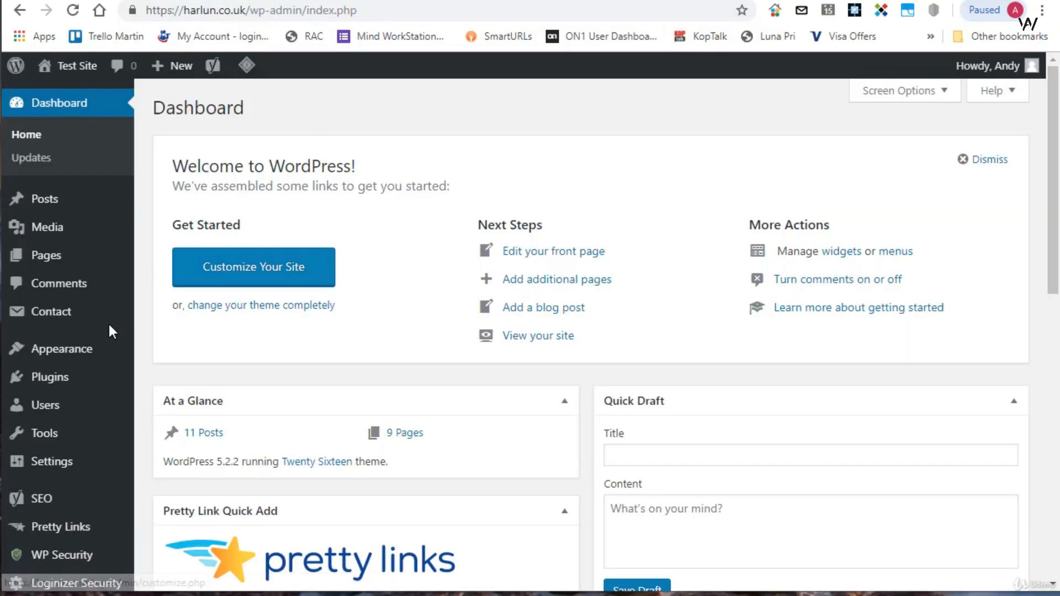
scroll(109, 332, "down", 6)
left_click(76, 490)
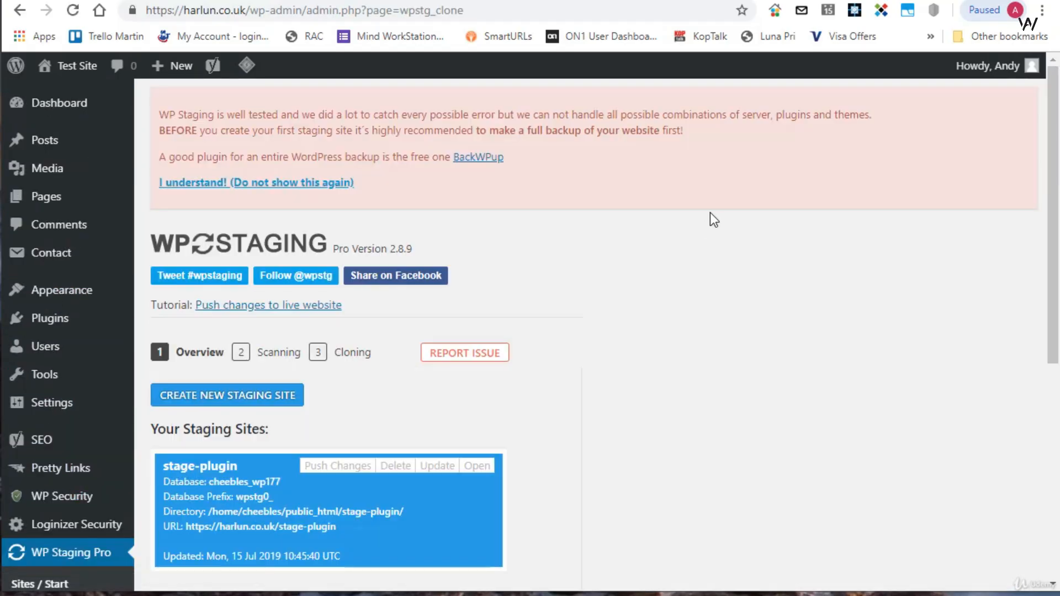
scroll(709, 212, "down", 3)
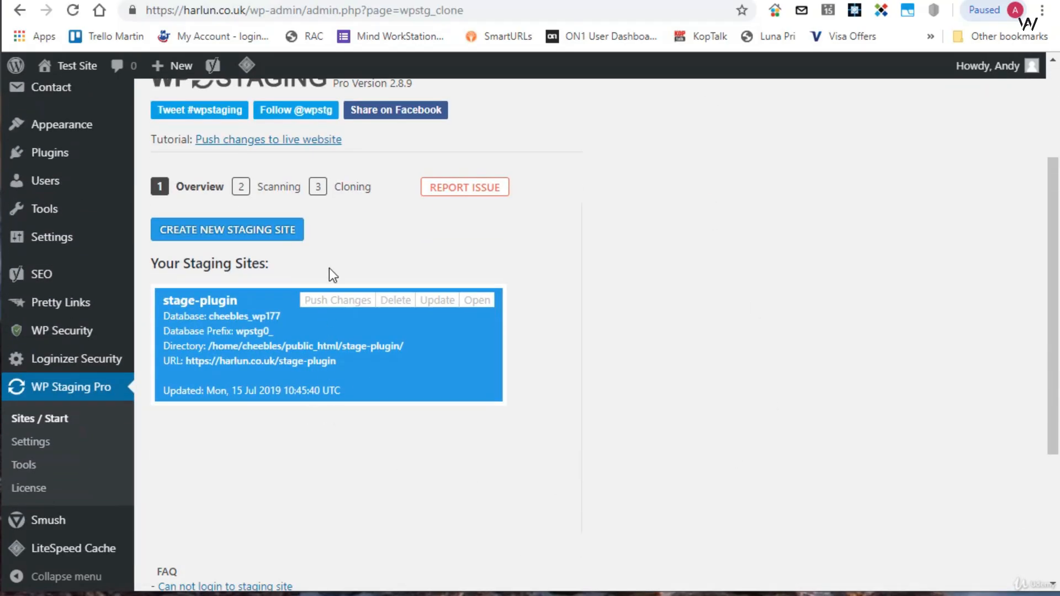
- Push the stage-plugin staging site to the live site with the default database tables and files, accepting the overwrite warning
left_click(354, 305)
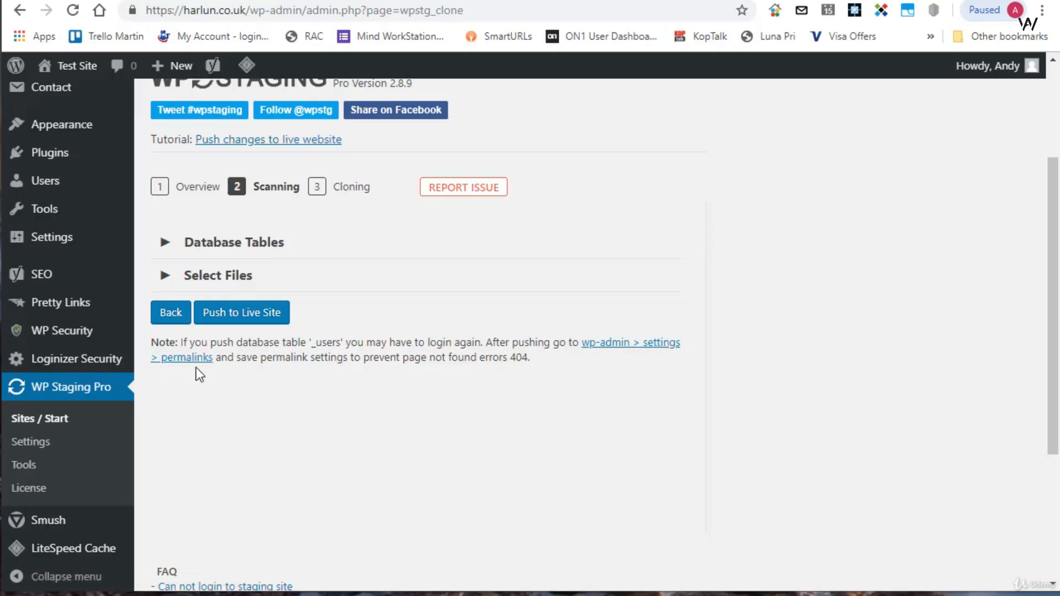
left_click(238, 317)
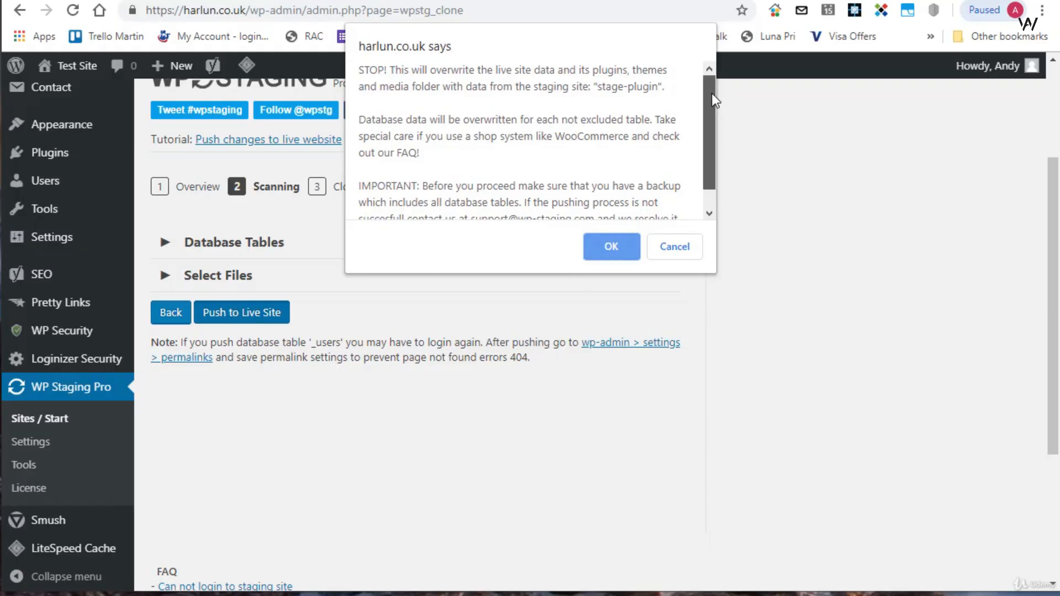
left_click_drag(711, 93, 709, 124)
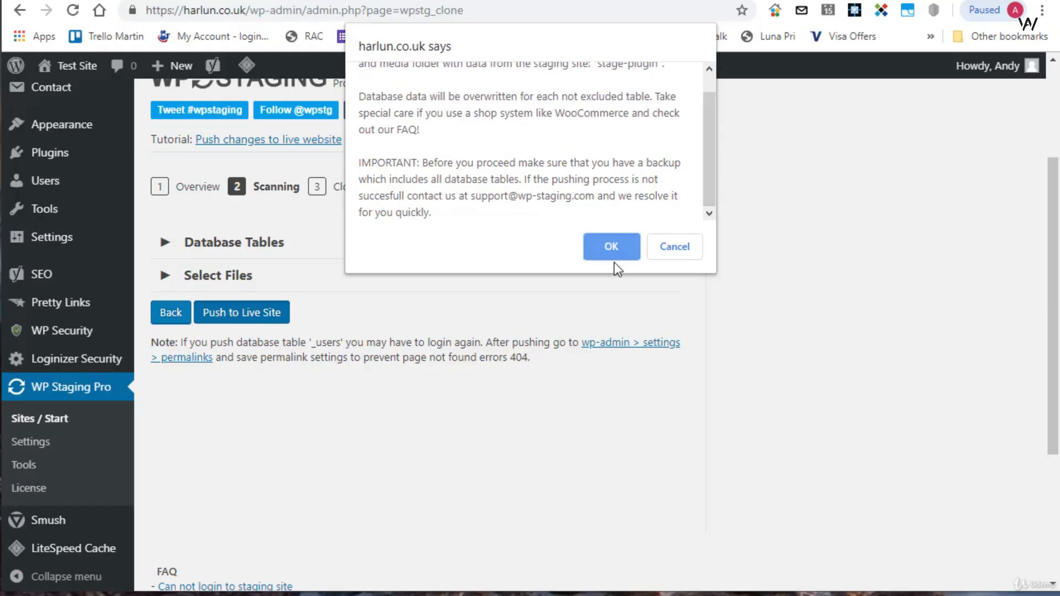
left_click(609, 257)
scroll(610, 309, "down", 3)
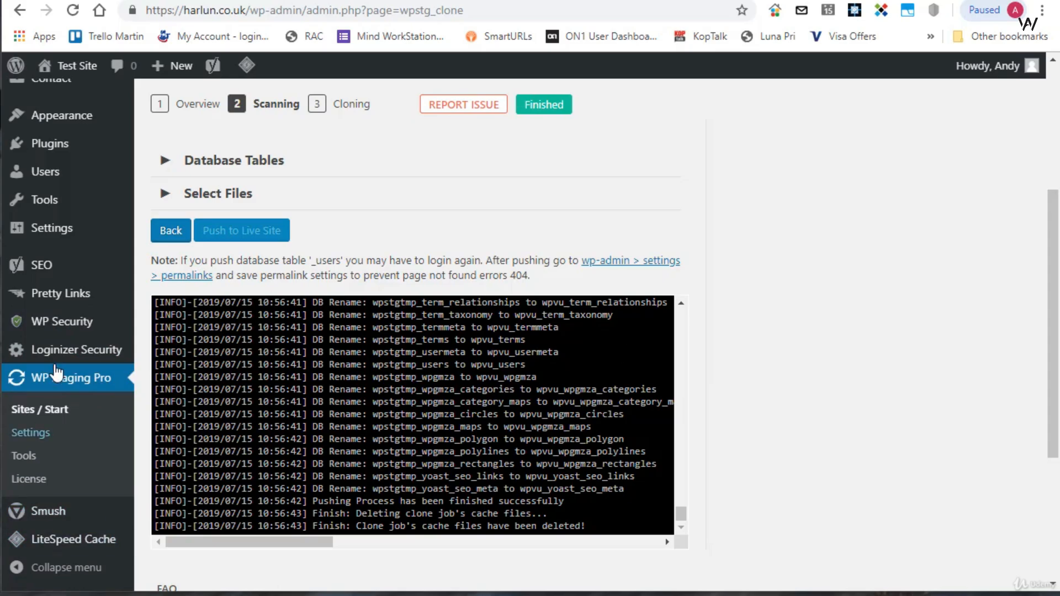
- Re-save the live site's permalink settings with the custom structure /%category%/%postname%/ left as it is
scroll(44, 325, "down", 3)
scroll(46, 368, "up", 2)
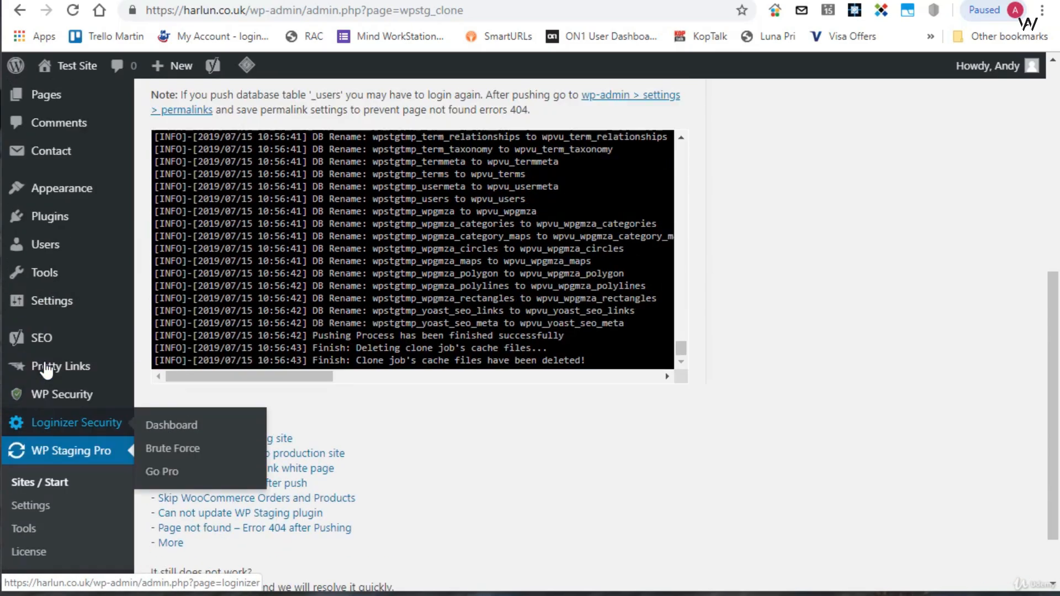
mouse_move(53, 395)
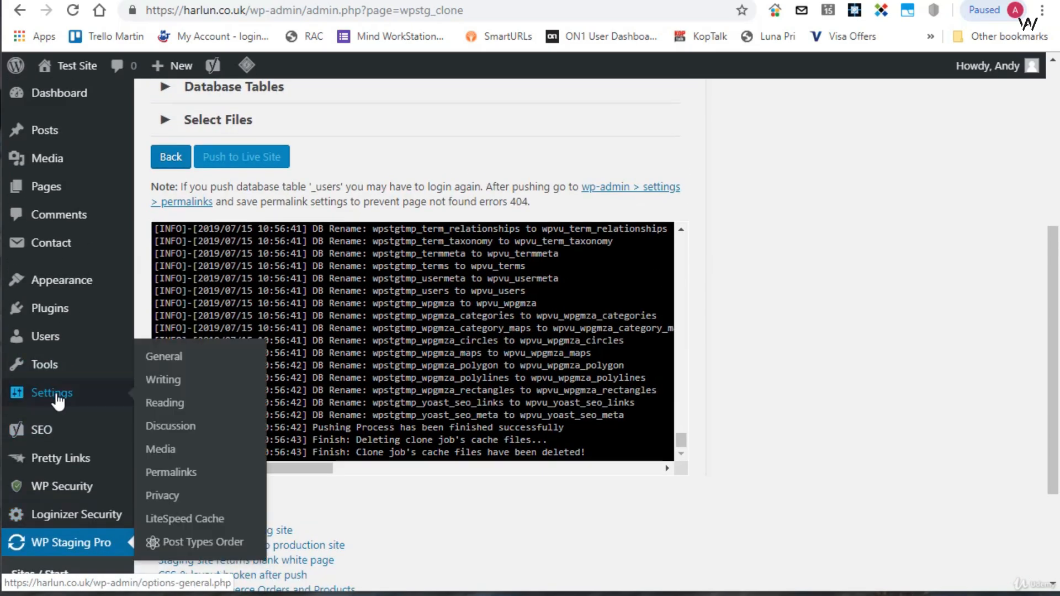
left_click(173, 475)
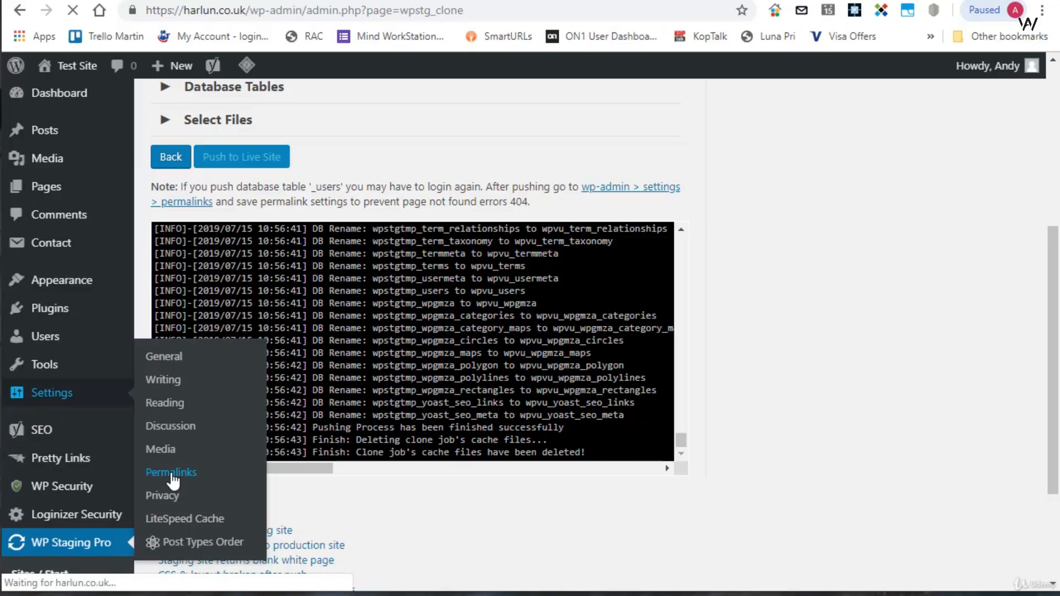
scroll(188, 483, "down", 6)
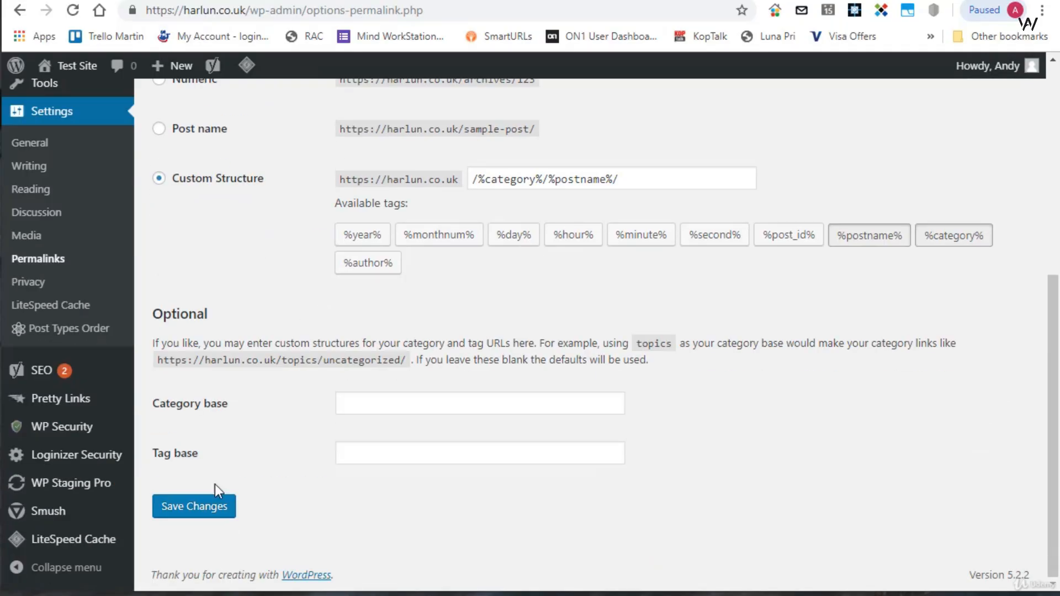
left_click(205, 517)
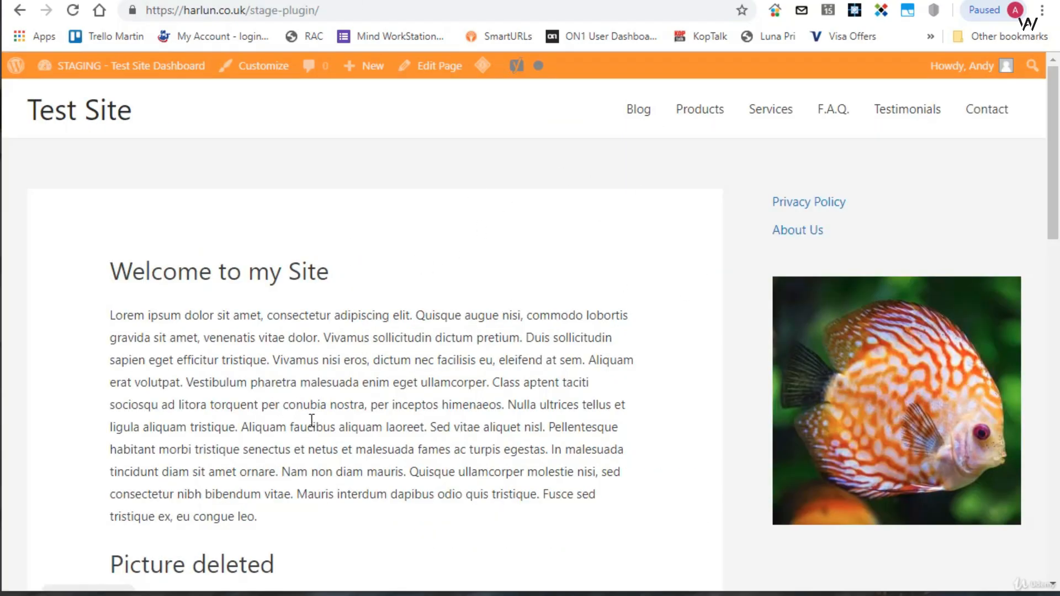
- Purge the cached live front page and compare its theme, sidebar image and "Picture deleted" heading with the staging page
scroll(347, 296, "down", 3)
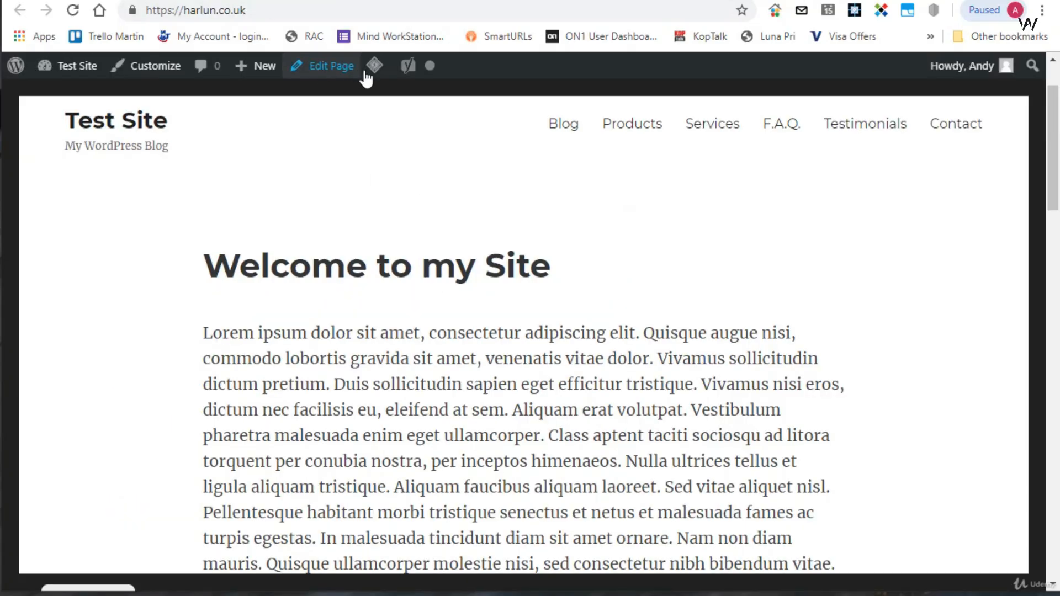
mouse_move(374, 65)
left_click(397, 95)
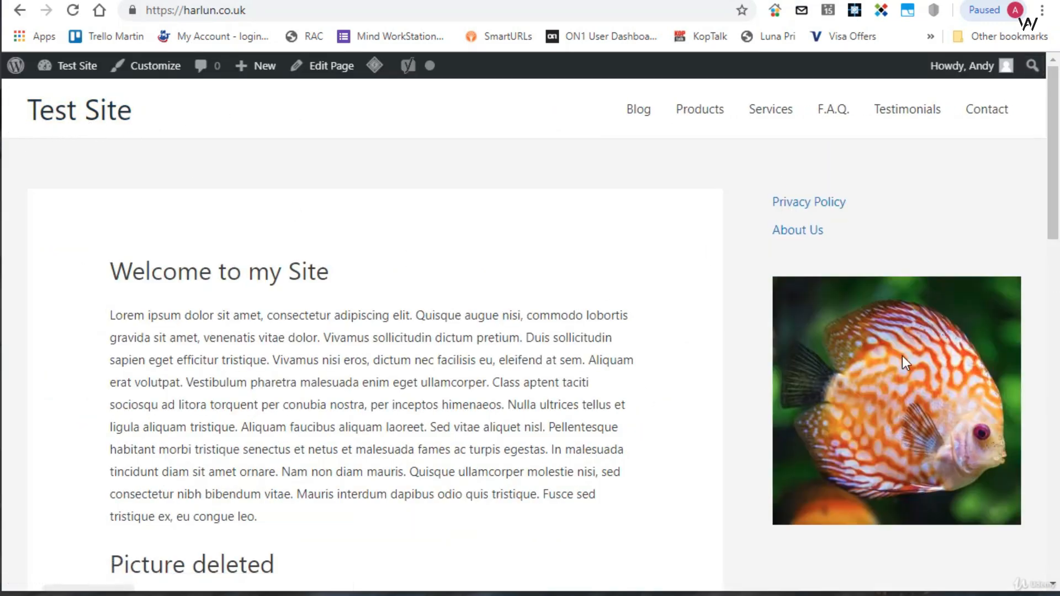
scroll(386, 276, "down", 4)
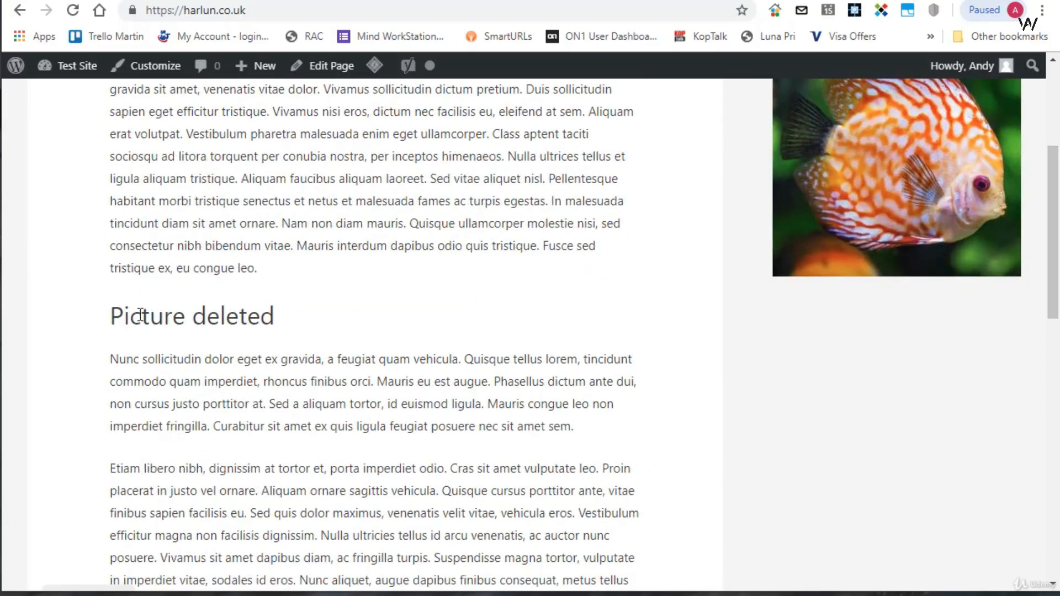
scroll(287, 318, "up", 2)
scroll(269, 318, "up", 3)
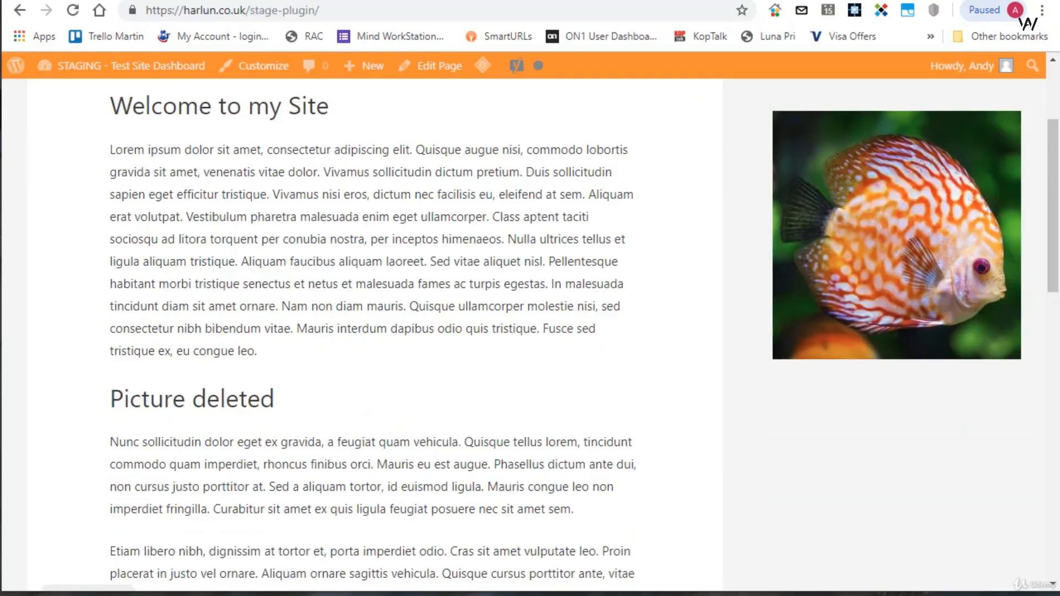